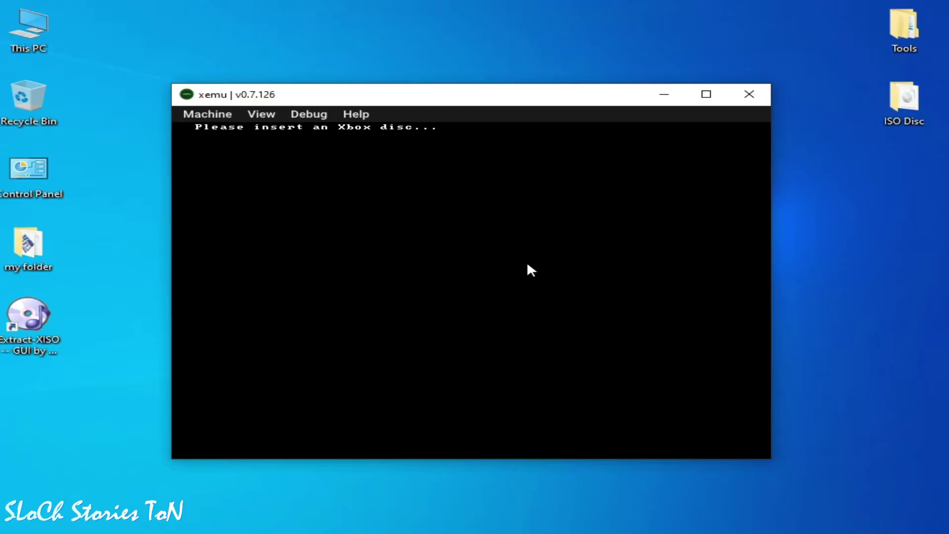
# Step: Open the ISO Disc folder and load the Crash Tag Team Racing (Europe) image into xemu
pyautogui.doubleClick(899, 117)
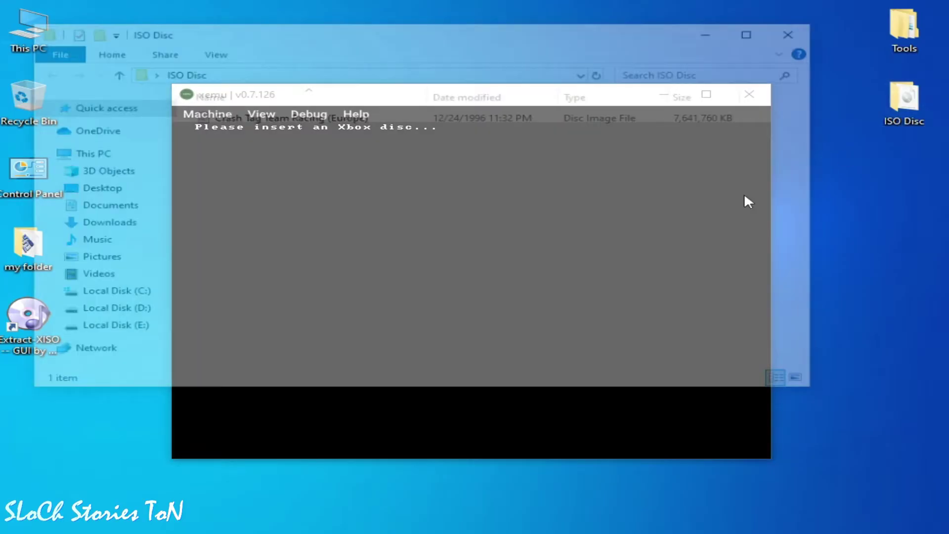
pyautogui.moveTo(358, 42); pyautogui.dragTo(565, 198)
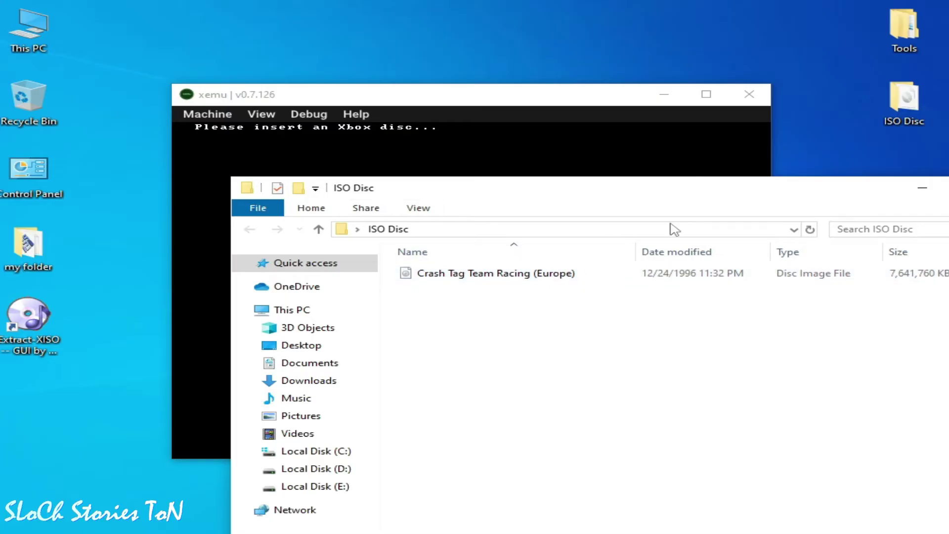
pyautogui.click(208, 114)
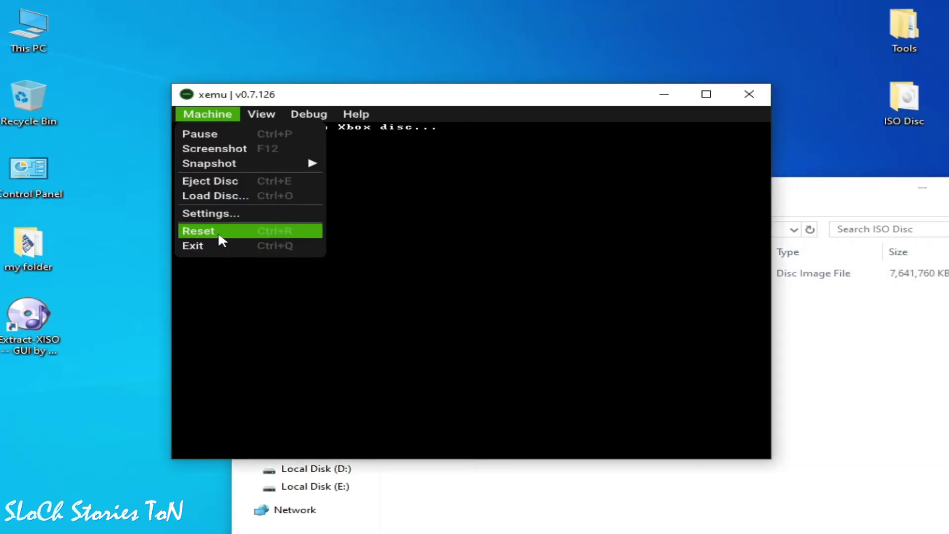
pyautogui.click(224, 203)
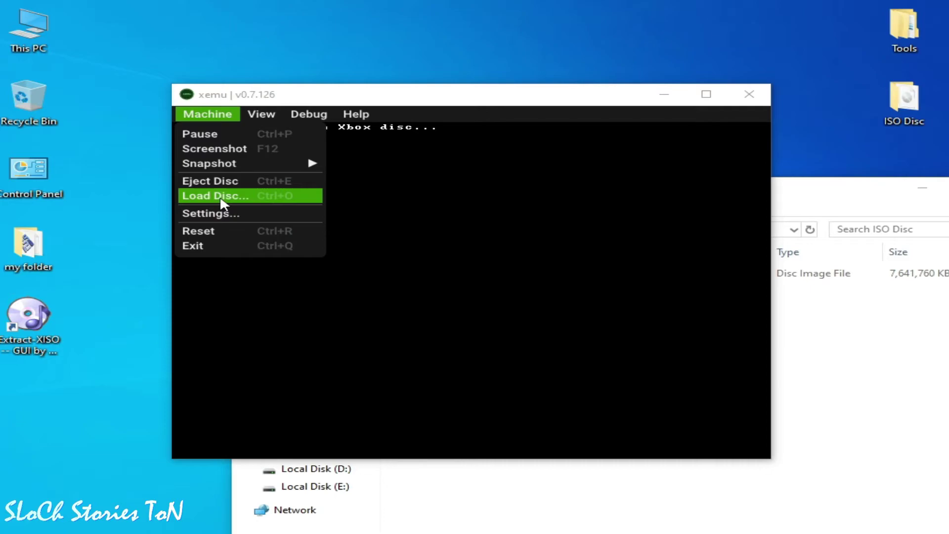
pyautogui.click(223, 300)
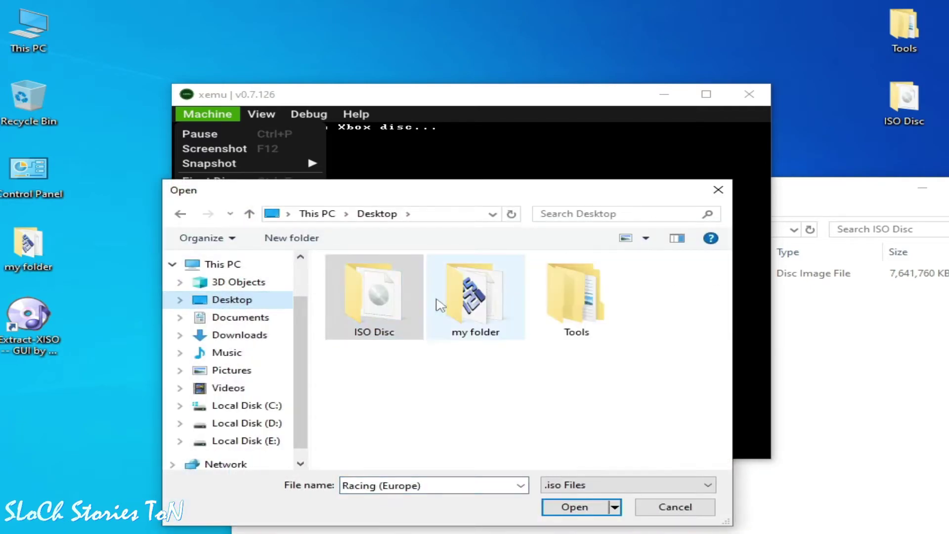
pyautogui.doubleClick(386, 312)
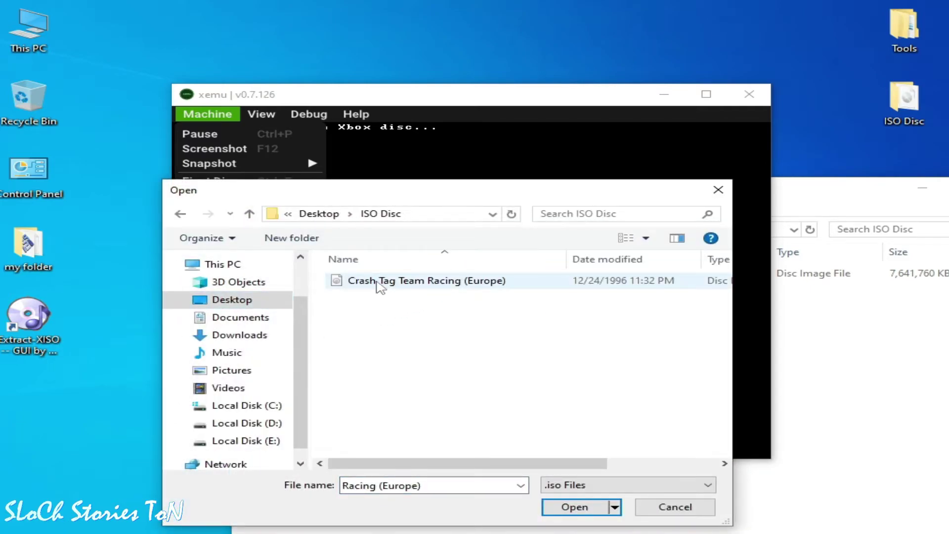
pyautogui.click(380, 283)
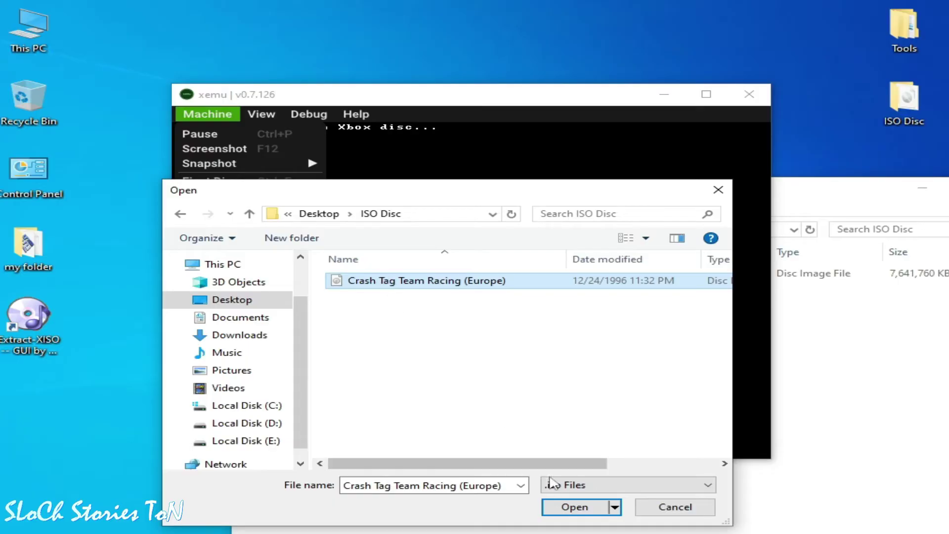
pyautogui.click(568, 506)
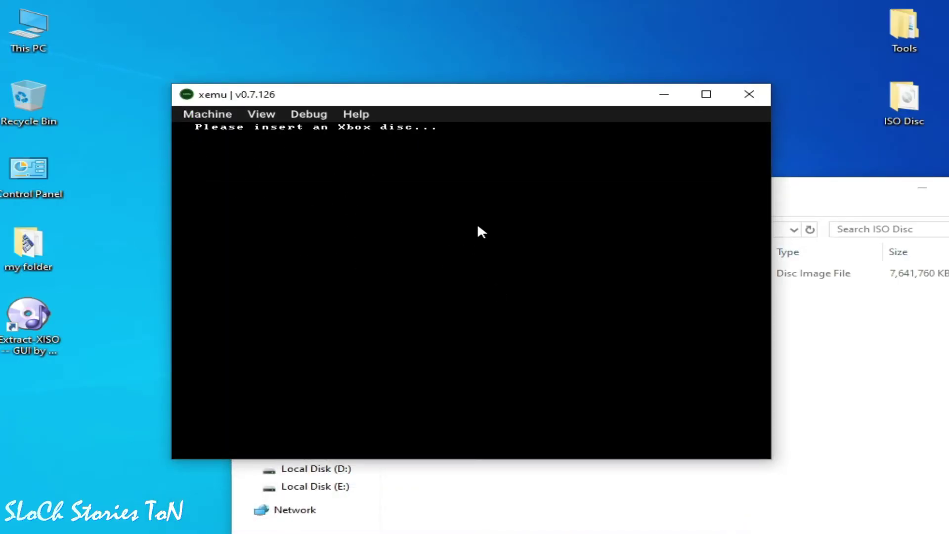
# Step: Load the Crash Tag Team Racing (Europe) image into xemu a second time
pyautogui.click(208, 114)
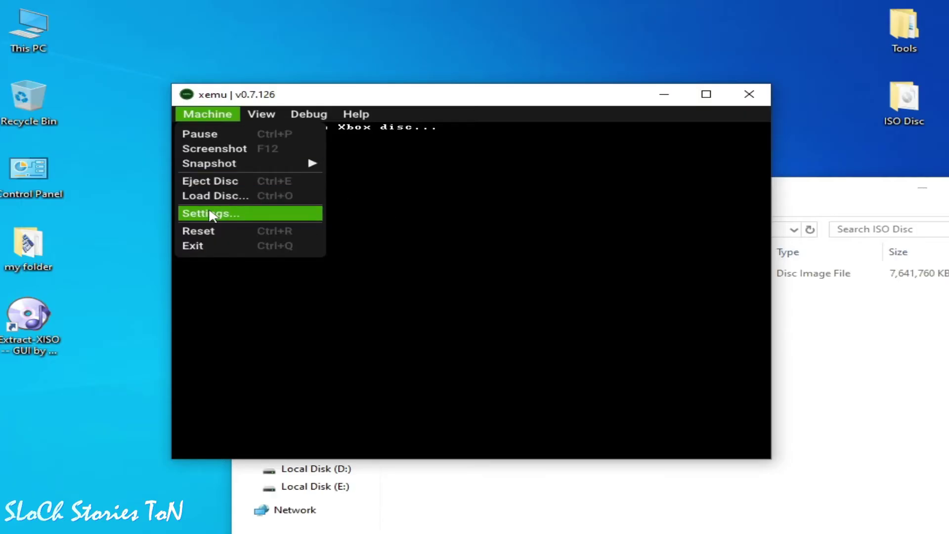
pyautogui.click(188, 195)
pyautogui.click(387, 286)
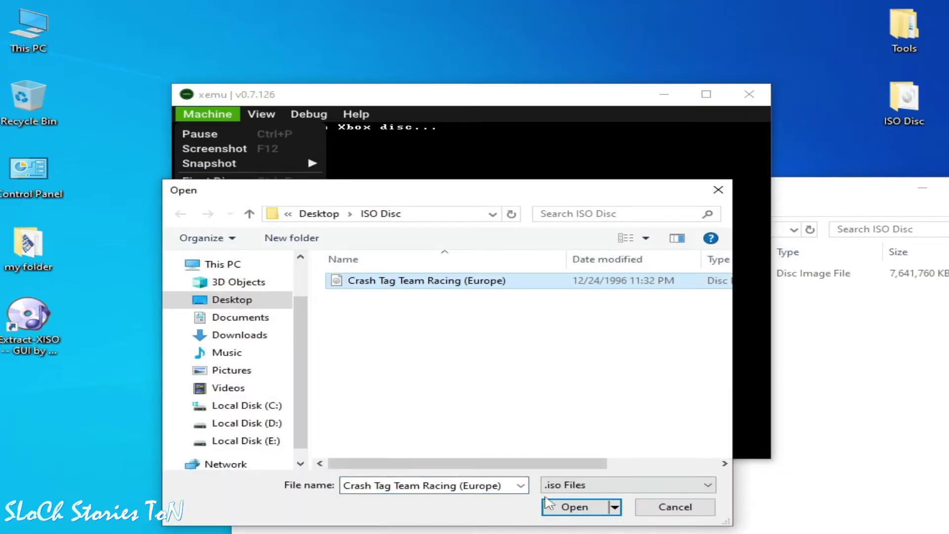
pyautogui.click(549, 505)
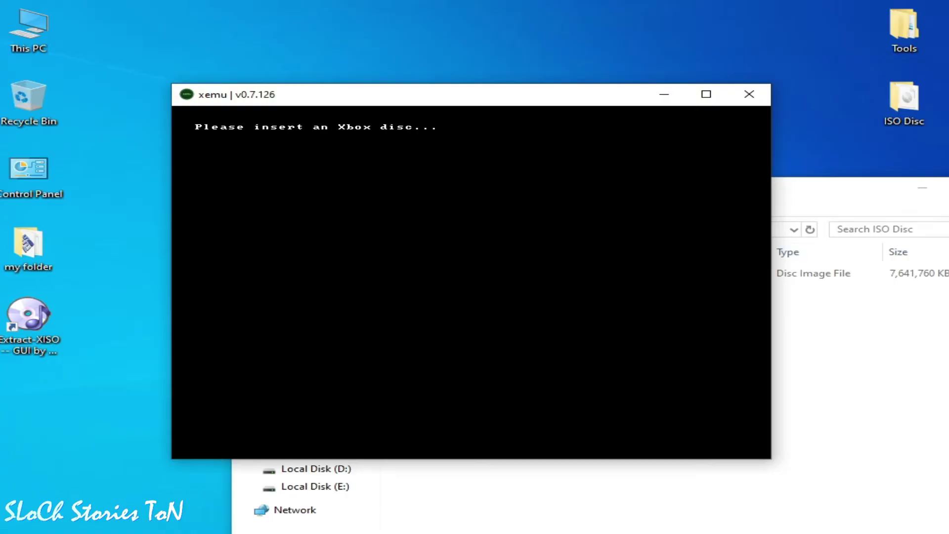
# Step: Reload the Crash Tag Team Racing (Europe) image via Machine > Load Disc and reset the console
pyautogui.moveTo(469, 283)
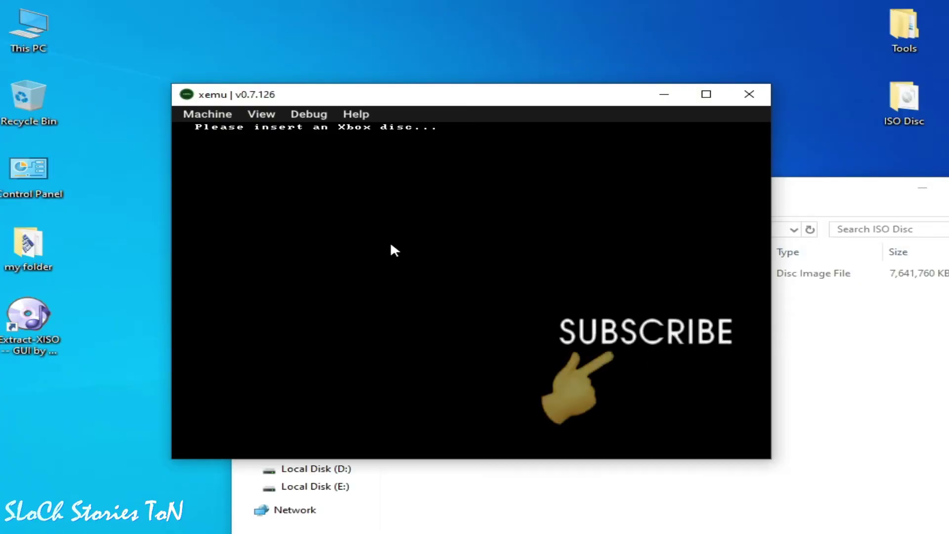
pyautogui.click(199, 118)
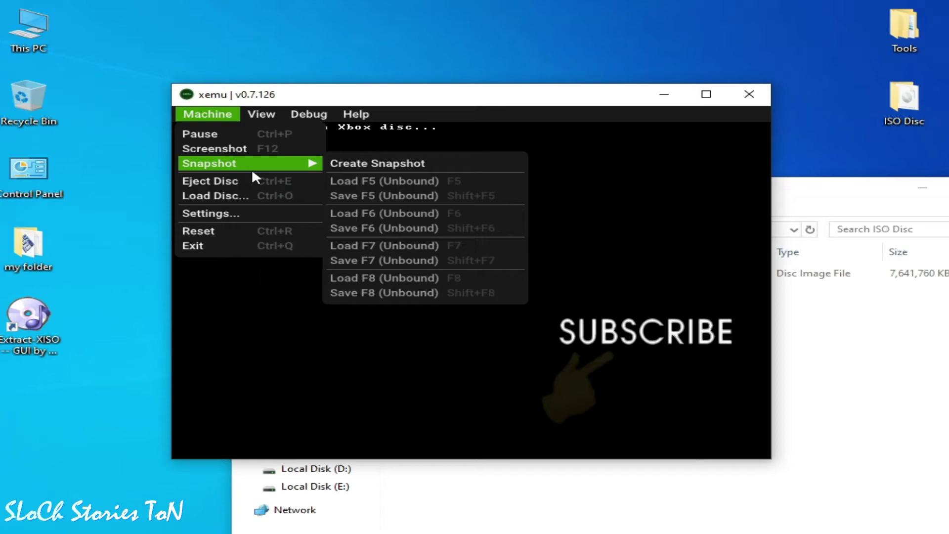
pyautogui.click(225, 197)
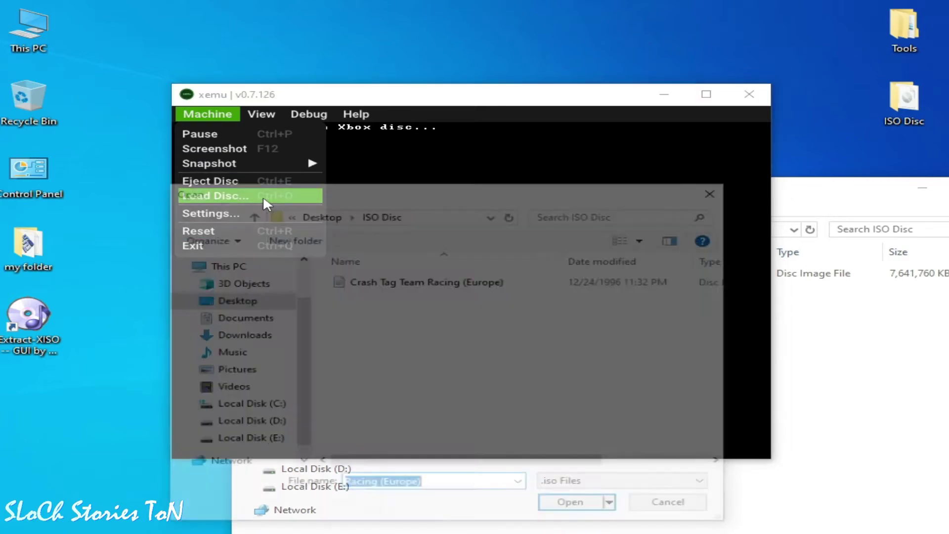
pyautogui.click(409, 282)
pyautogui.click(574, 507)
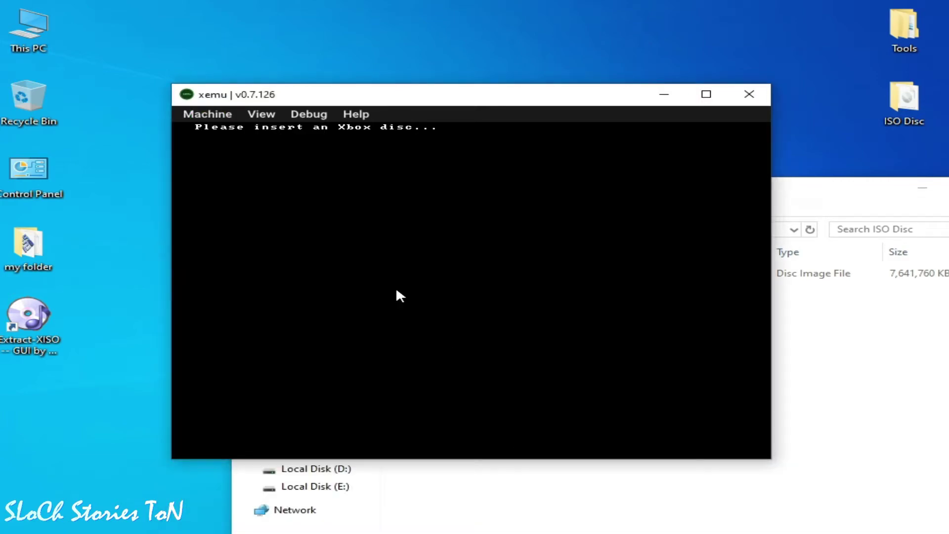
pyautogui.click(205, 115)
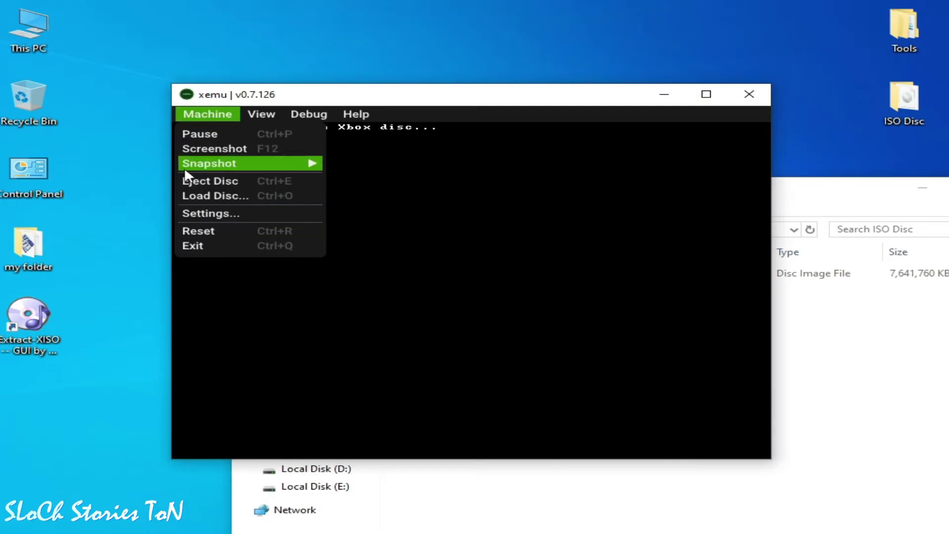
pyautogui.click(221, 231)
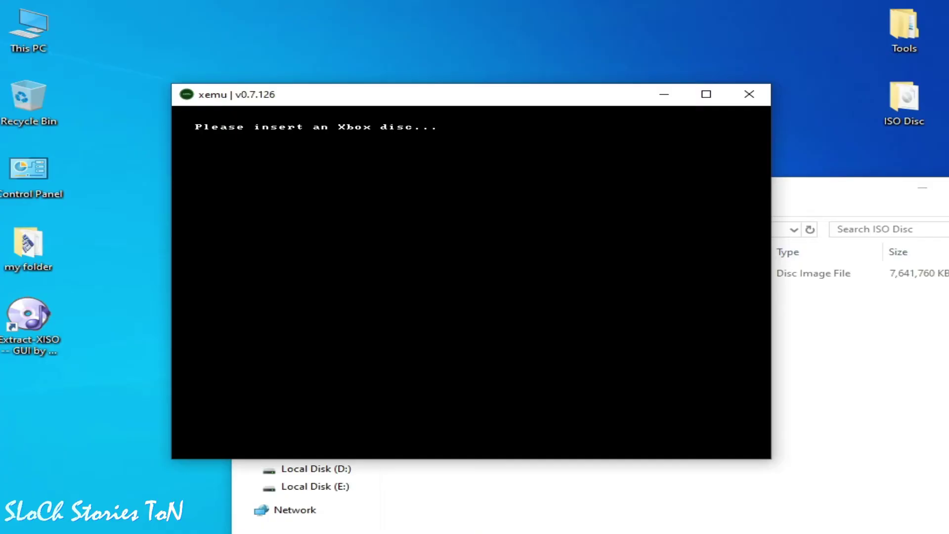
# Step: Close xemu and reposition the ISO Disc folder window
pyautogui.moveTo(399, 280)
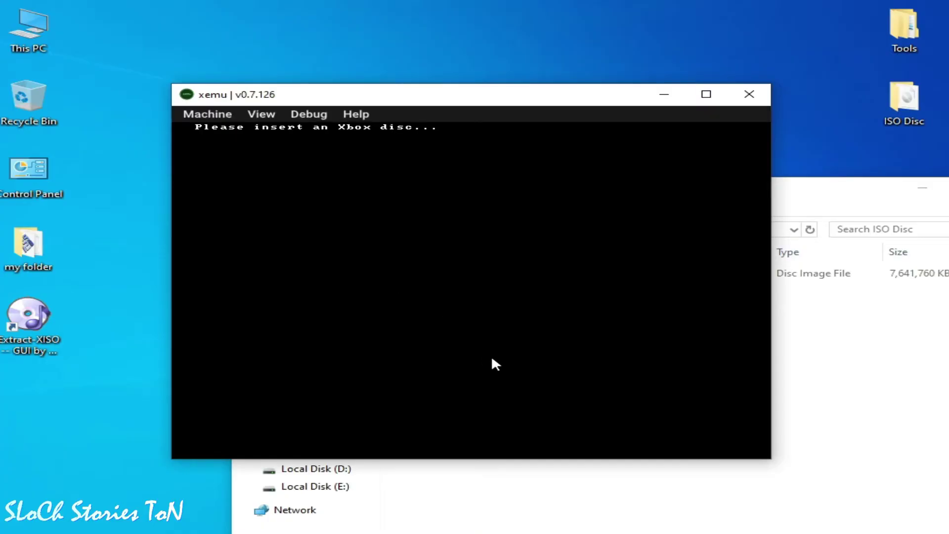
pyautogui.click(810, 398)
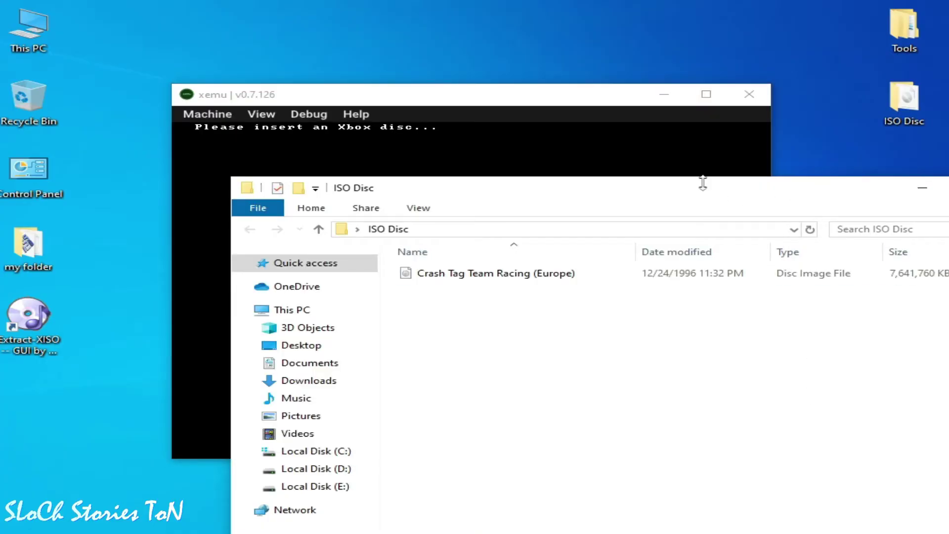
pyautogui.click(751, 97)
pyautogui.moveTo(781, 189); pyautogui.dragTo(639, 159)
# Step: Open Tools and copy the extract-xiso-win32-release ZIP into ISO Disc
pyautogui.moveTo(904, 27); pyautogui.dragTo(651, 84)
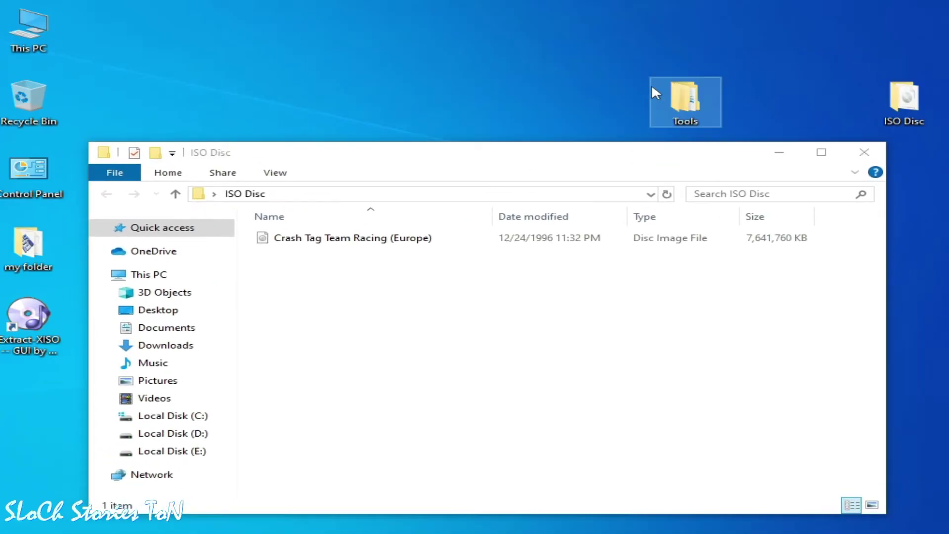
pyautogui.doubleClick(680, 99)
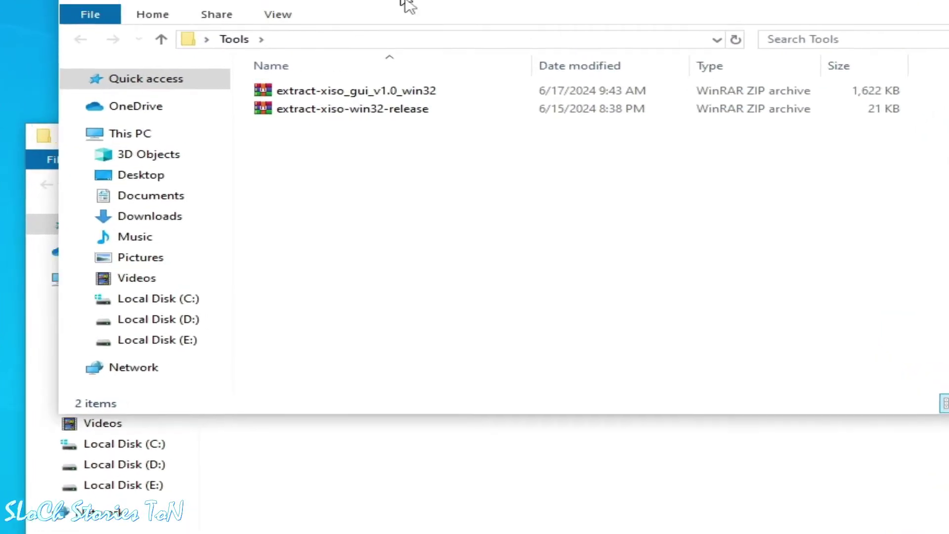
pyautogui.moveTo(410, 27); pyautogui.dragTo(595, 201)
pyautogui.moveTo(402, 497); pyautogui.dragTo(435, 292)
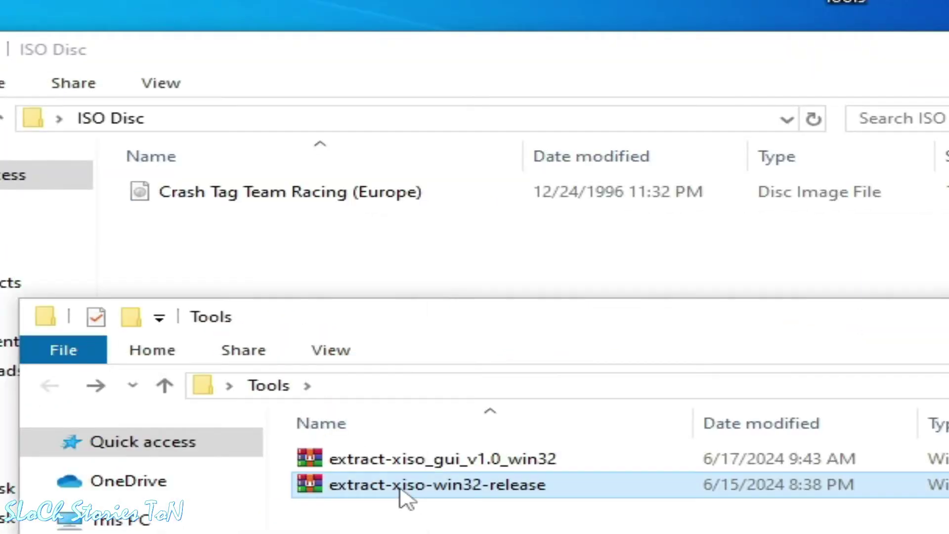
pyautogui.hotkey('ctrl', 'v')
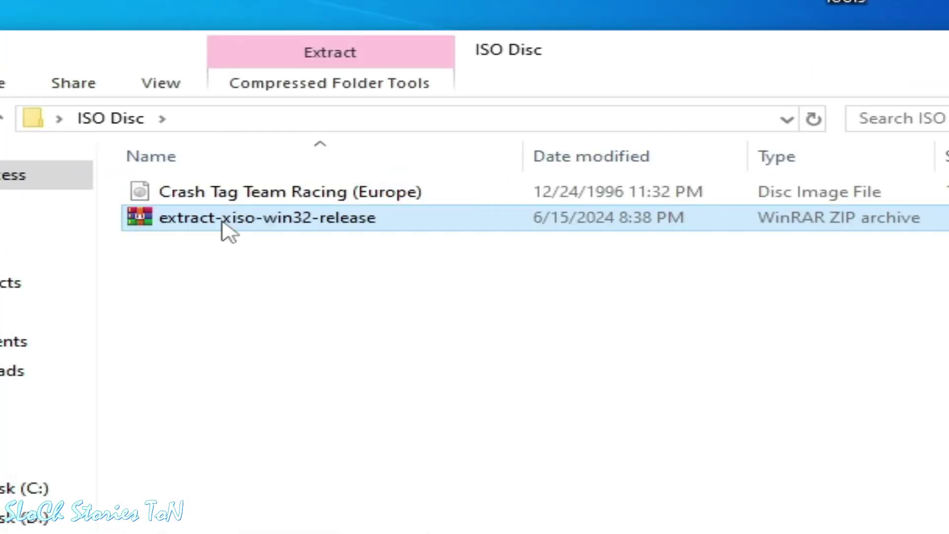
# Step: Extract the extract-xiso ZIP here, then drop the disc image onto extract-xiso to unpack it
pyautogui.rightClick(229, 232)
pyautogui.click(250, 275)
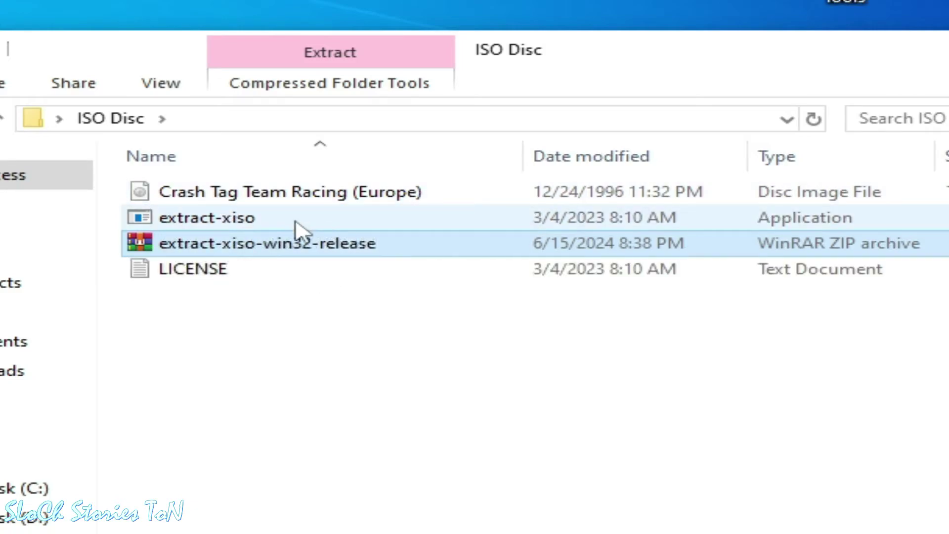
pyautogui.moveTo(218, 197)
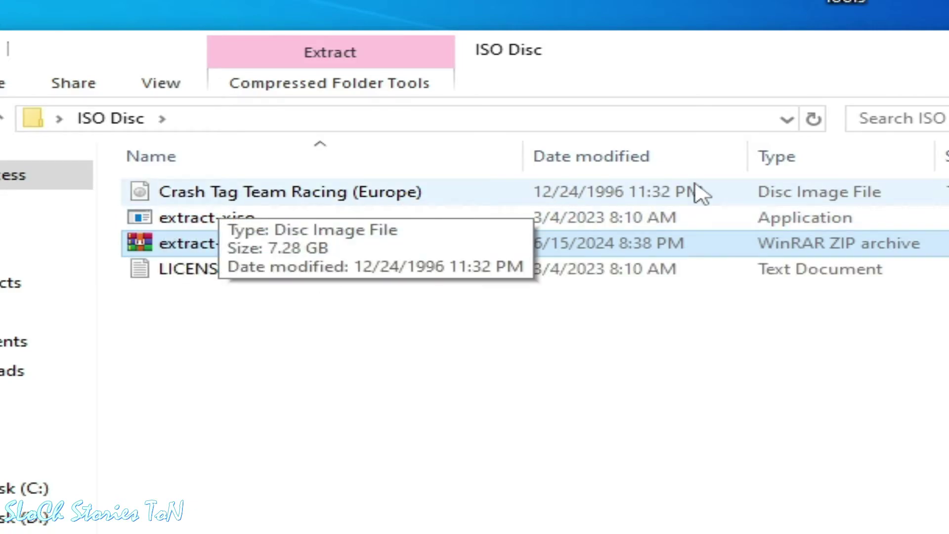
pyautogui.moveTo(277, 195); pyautogui.dragTo(231, 218)
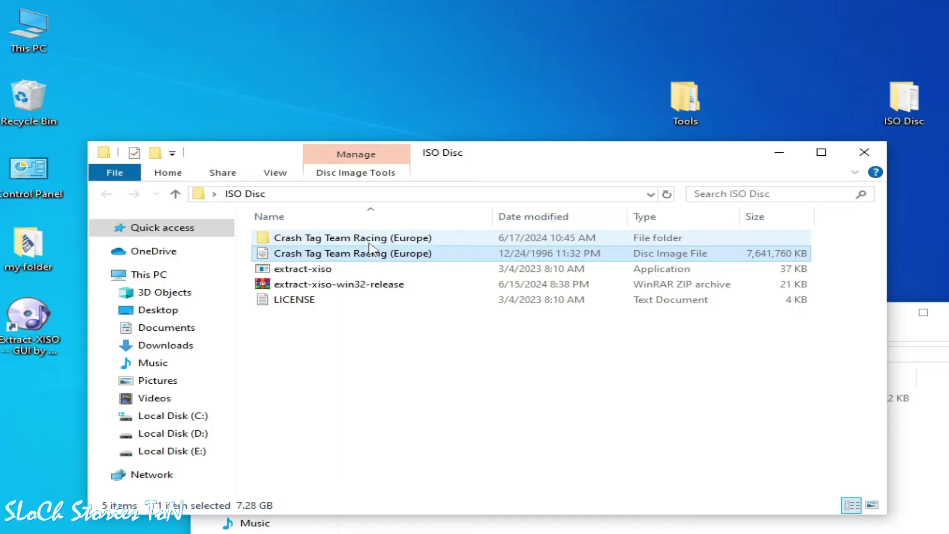
pyautogui.doubleClick(355, 238)
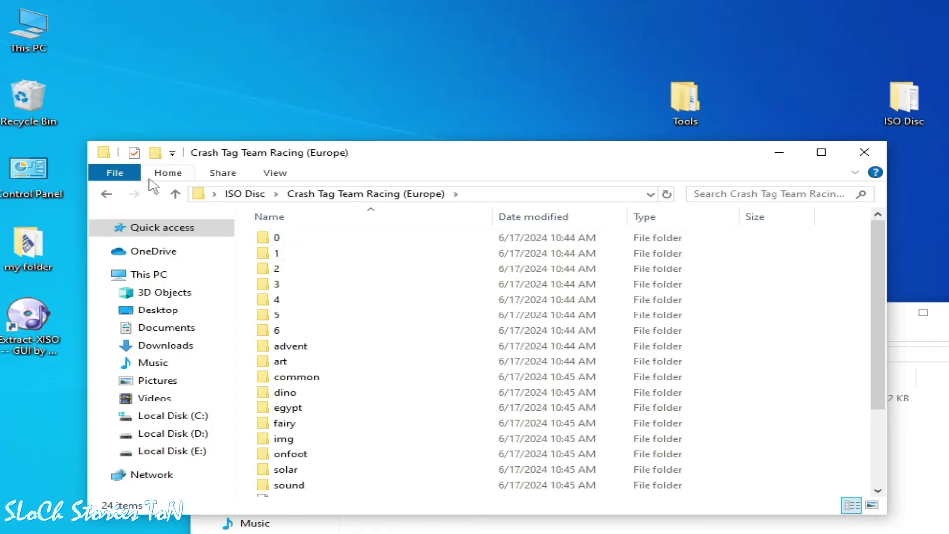
pyautogui.click(107, 194)
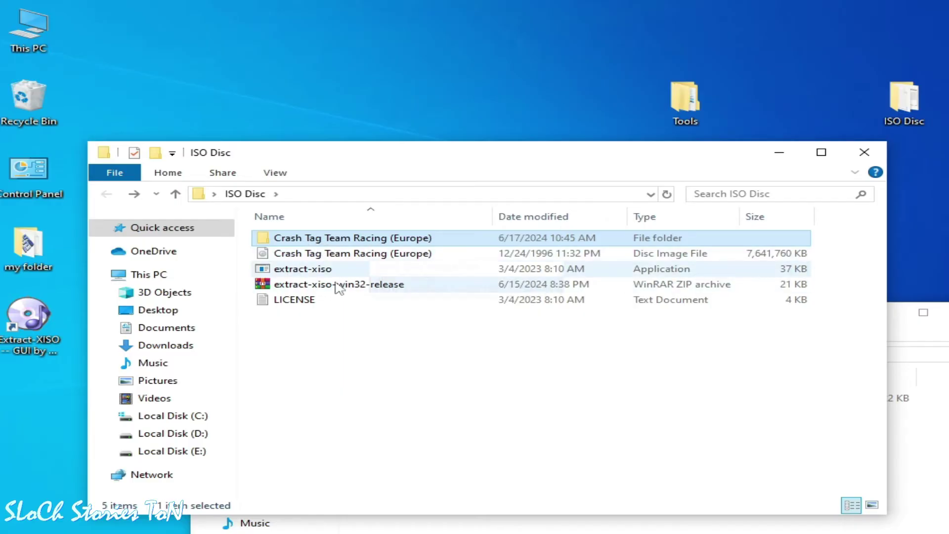
# Step: In Tools, extract the extract-xiso_gui_v1.0_win32 ZIP into its own folder
pyautogui.doubleClick(685, 102)
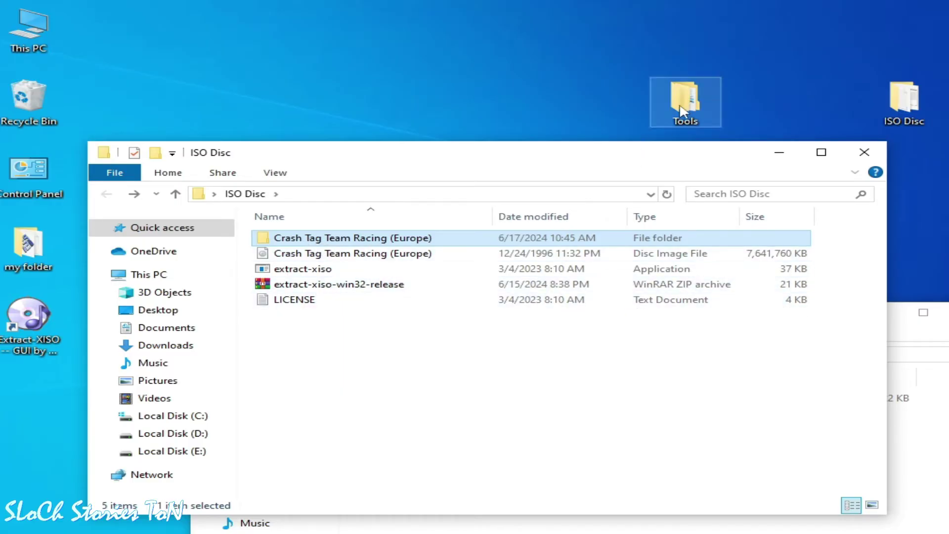
pyautogui.moveTo(429, 338); pyautogui.dragTo(432, 186)
pyautogui.click(421, 252)
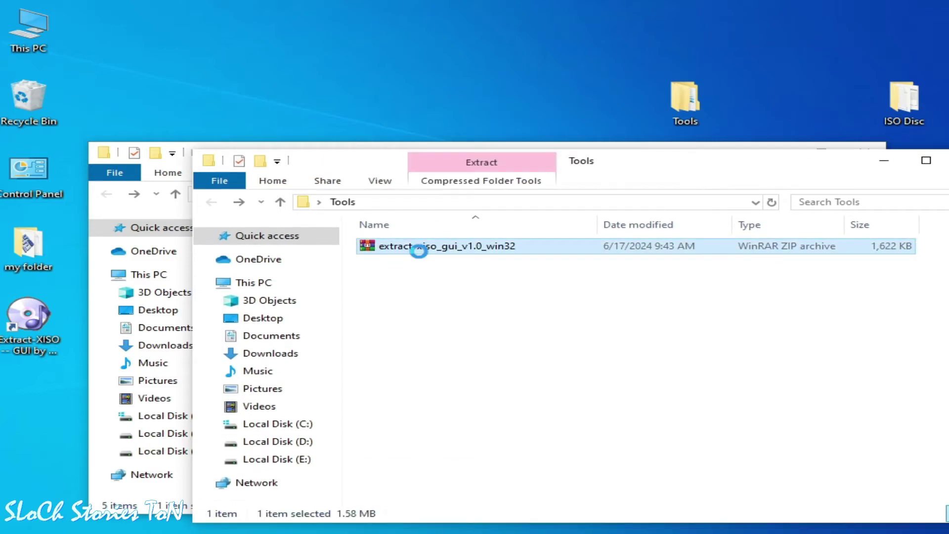
pyautogui.rightClick(418, 251)
pyautogui.click(451, 303)
# Step: Browse into extract-xiso_gui_v1.0_win32_by_huge, close that window, and place the Extract-XISO GUI shortcut at the desktop top
pyautogui.doubleClick(414, 249)
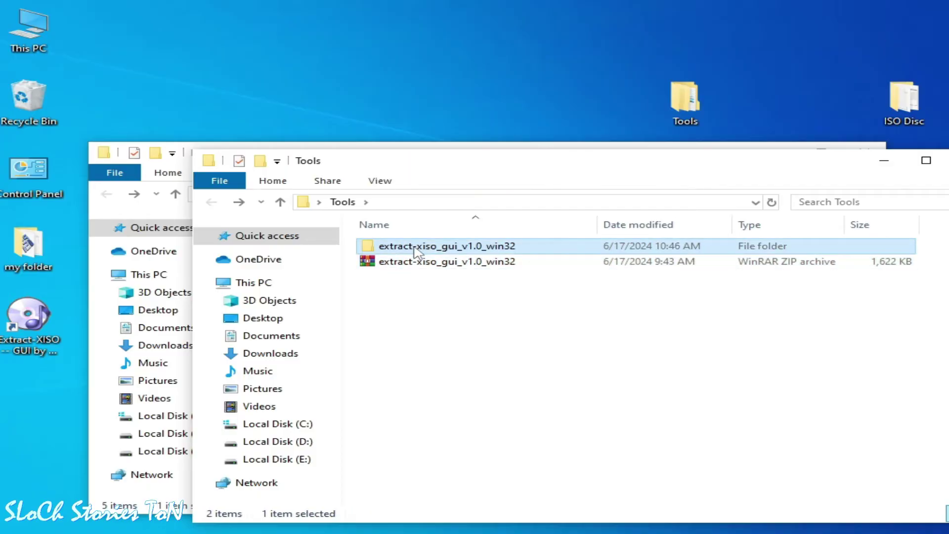
pyautogui.click(415, 249)
pyautogui.doubleClick(418, 247)
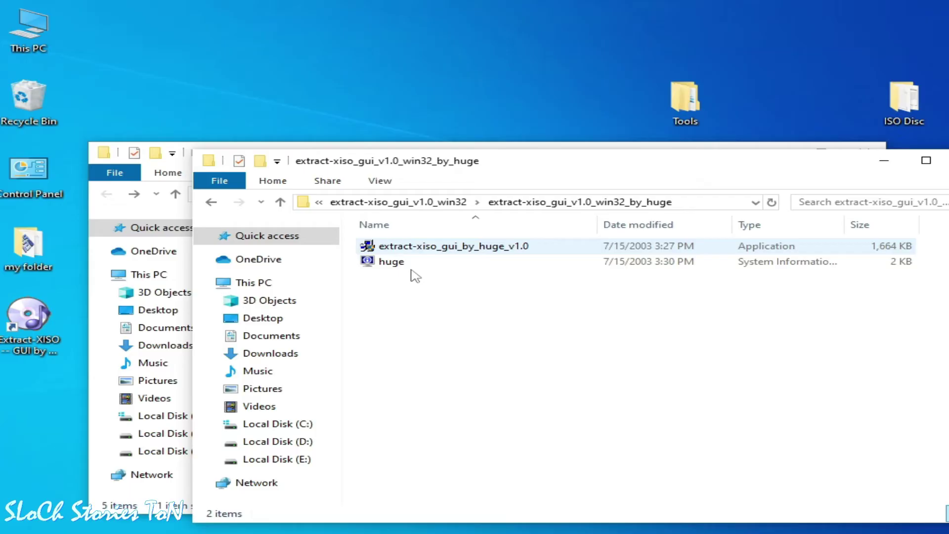
pyautogui.moveTo(905, 167); pyautogui.dragTo(811, 170)
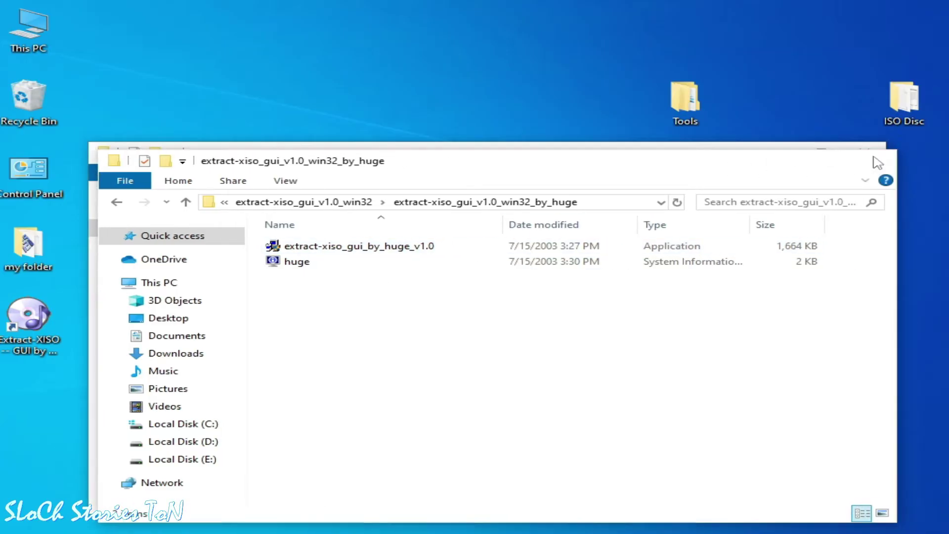
pyautogui.click(874, 160)
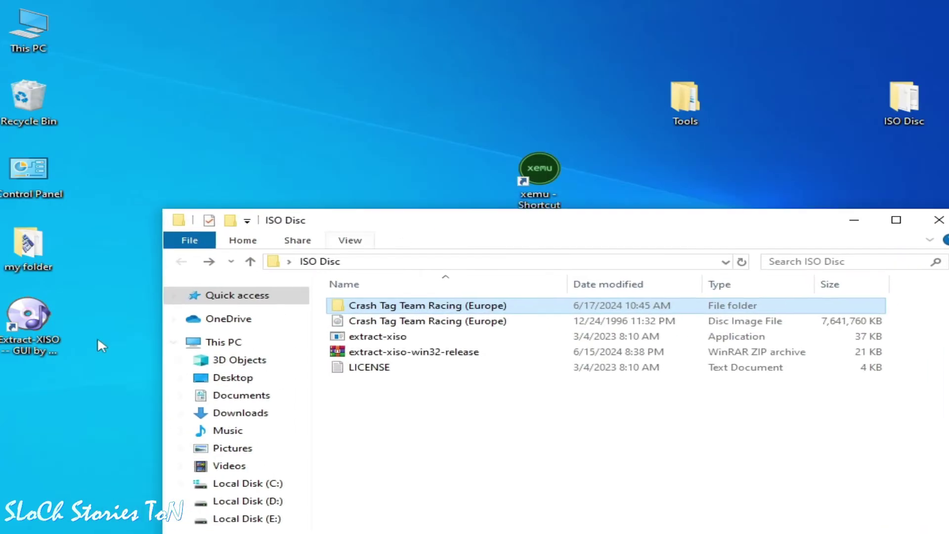
pyautogui.moveTo(31, 318); pyautogui.dragTo(470, 106)
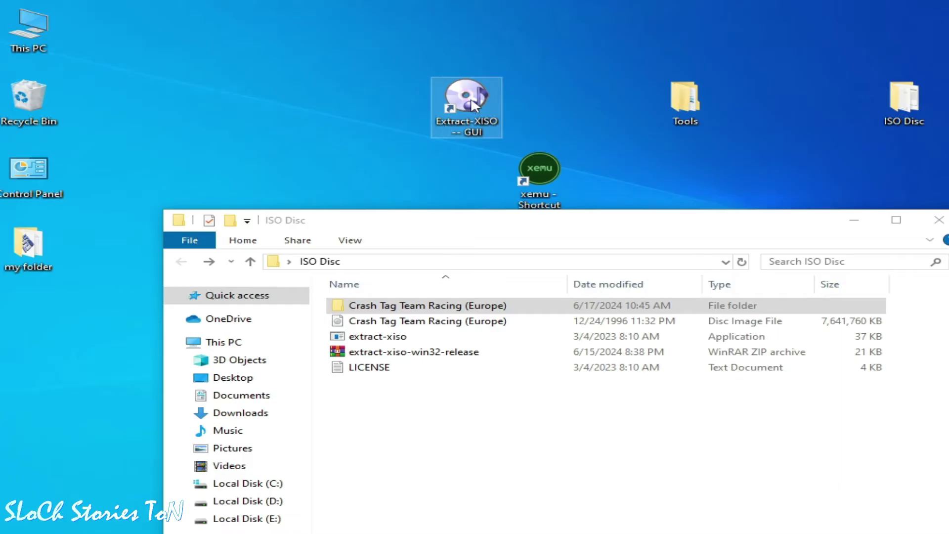
# Step: Launch Extract-XISO GUI and check the Crash Tag Team Racing (Europe) folder contents in Explorer
pyautogui.rightClick(470, 97)
pyautogui.click(504, 106)
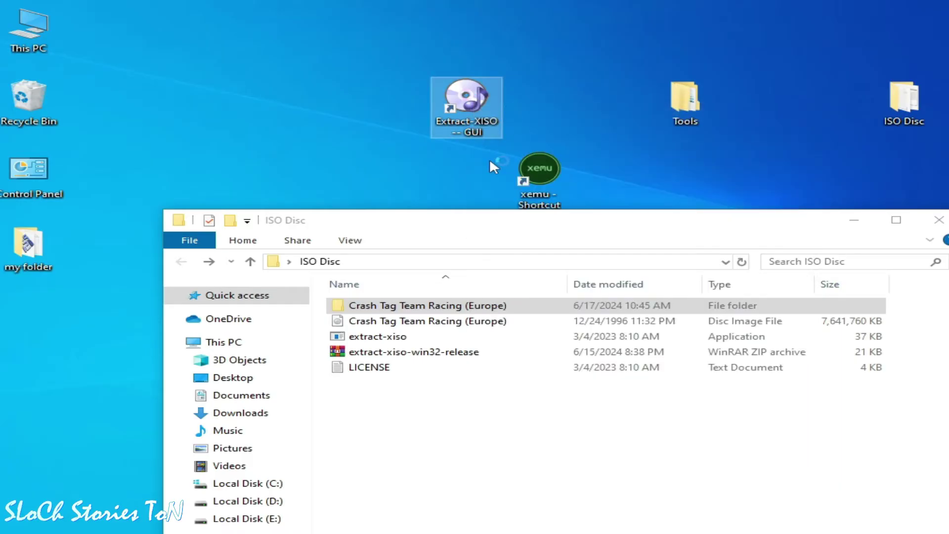
pyautogui.moveTo(420, 182); pyautogui.dragTo(414, 151)
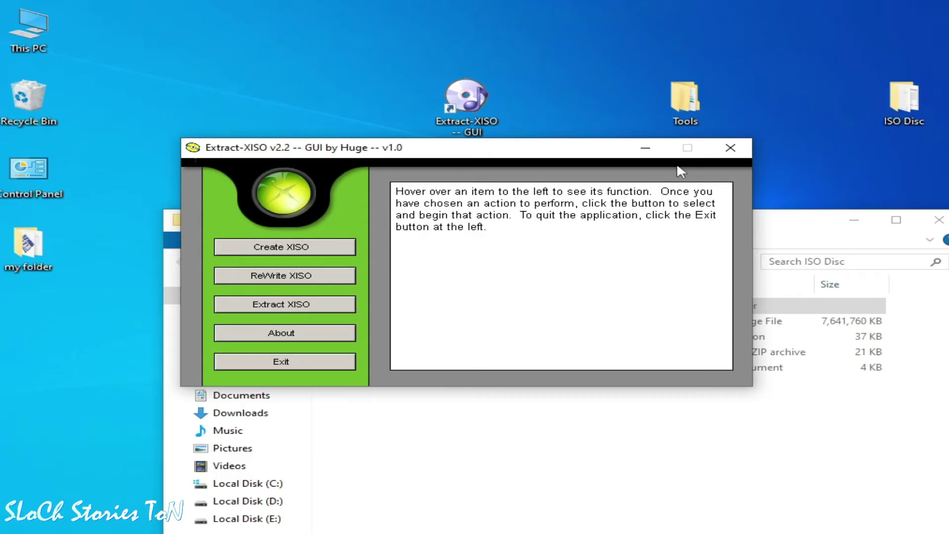
pyautogui.click(623, 414)
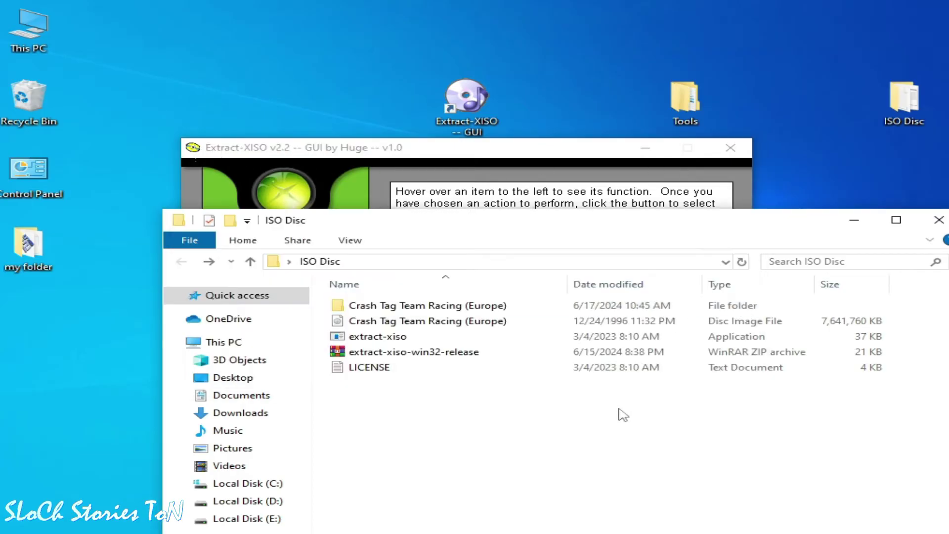
pyautogui.doubleClick(399, 311)
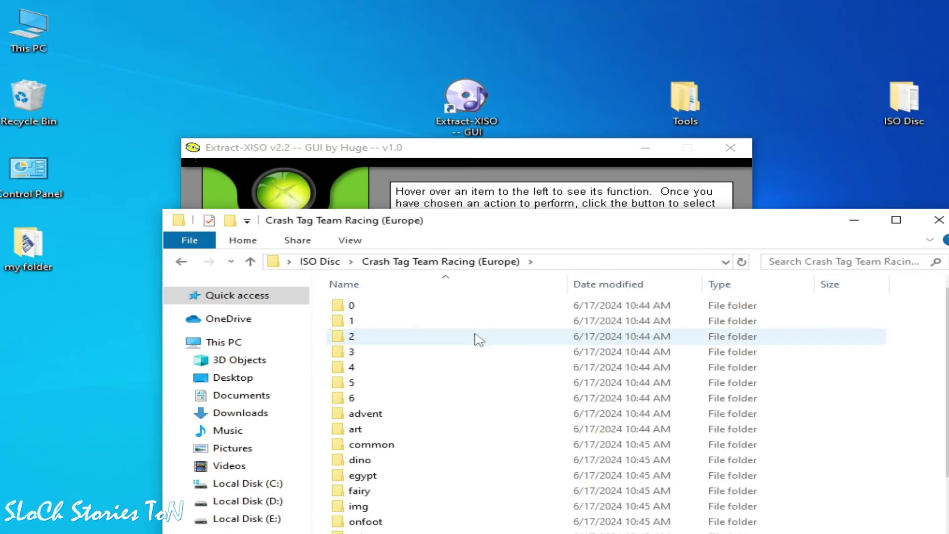
pyautogui.moveTo(566, 232); pyautogui.dragTo(542, 154)
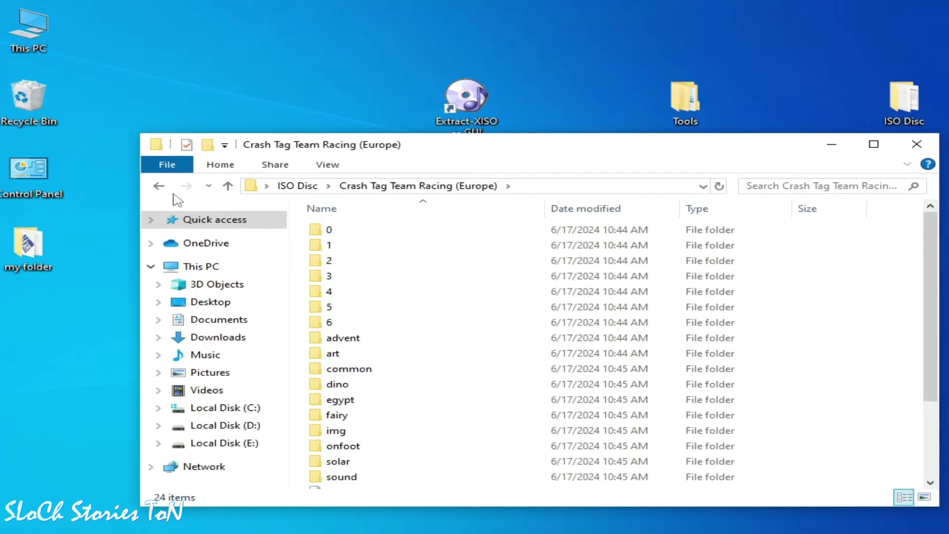
pyautogui.click(156, 187)
pyautogui.moveTo(389, 152); pyautogui.dragTo(392, 285)
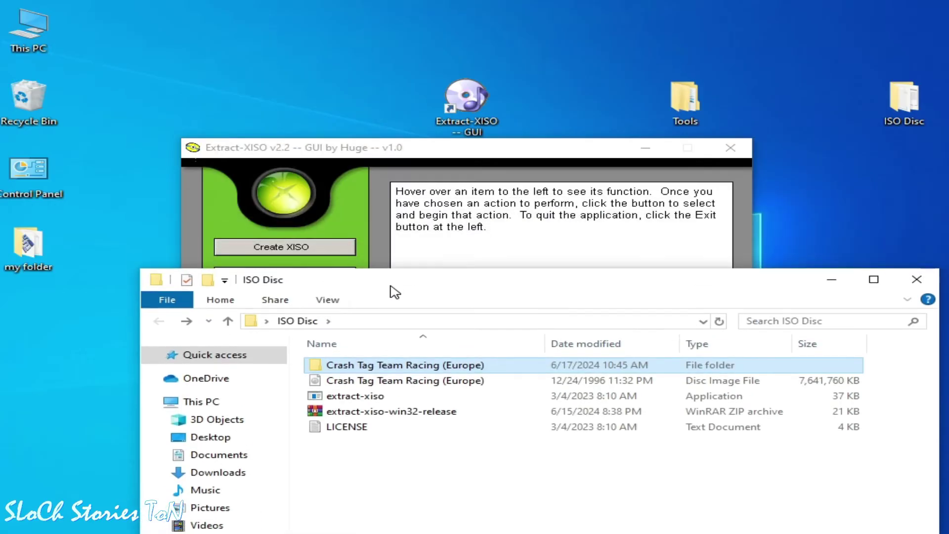
pyautogui.click(429, 151)
# Step: Start Create XISO and browse the source picker to the Desktop
pyautogui.moveTo(273, 246)
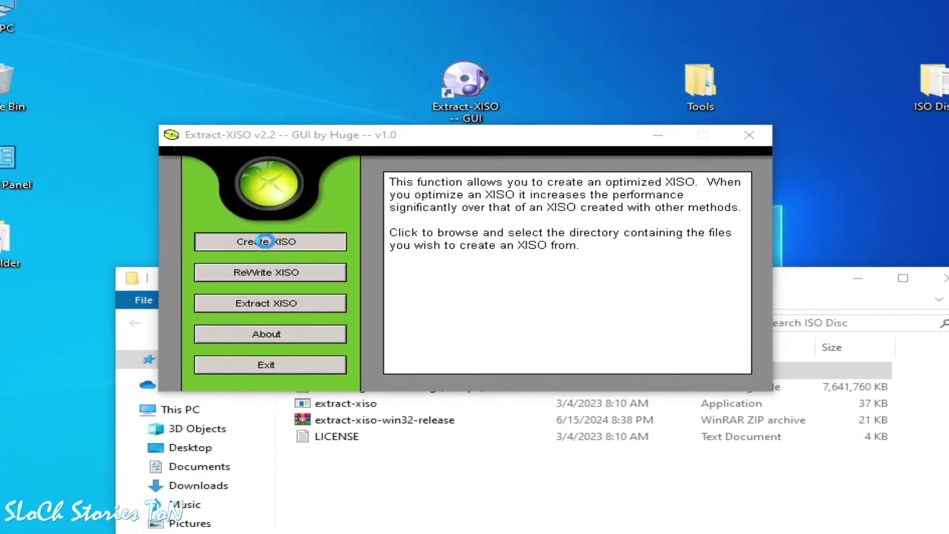
pyautogui.click(274, 246)
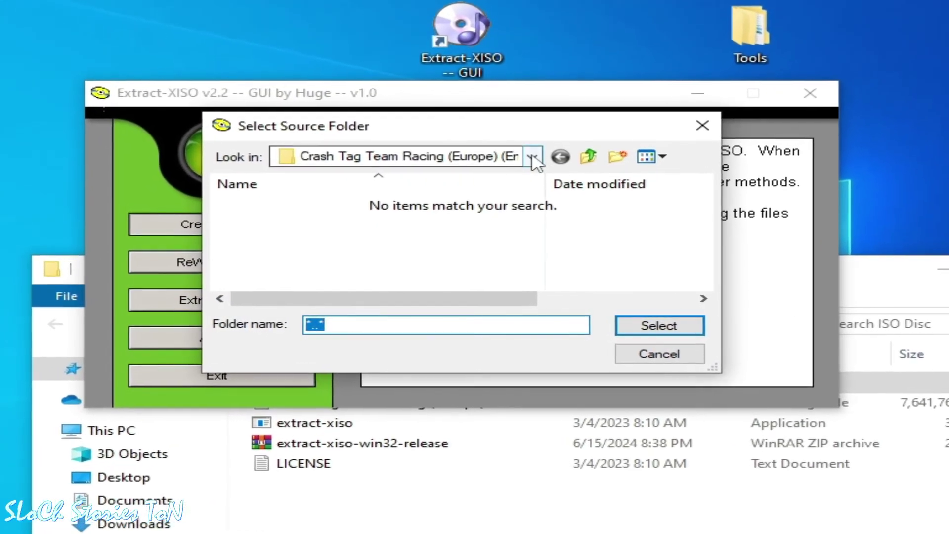
pyautogui.click(530, 161)
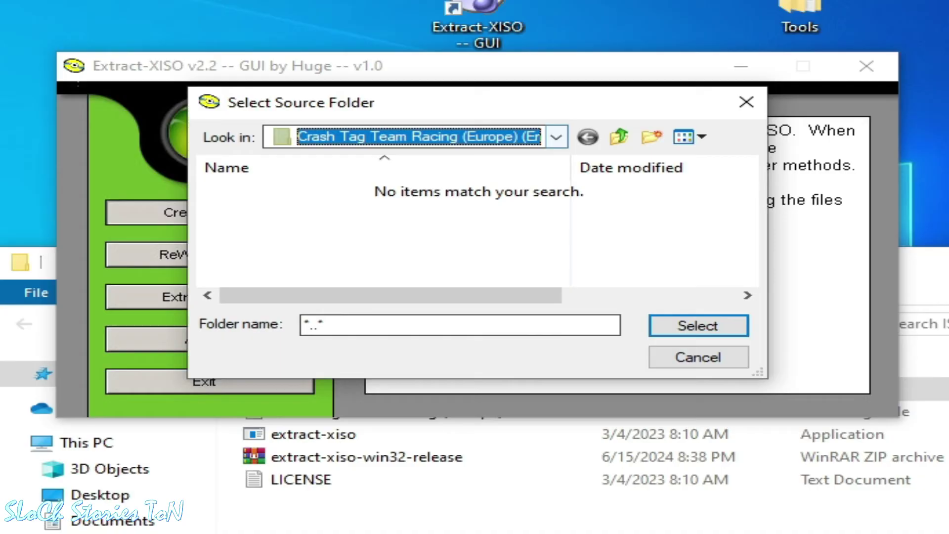
pyautogui.click(396, 483)
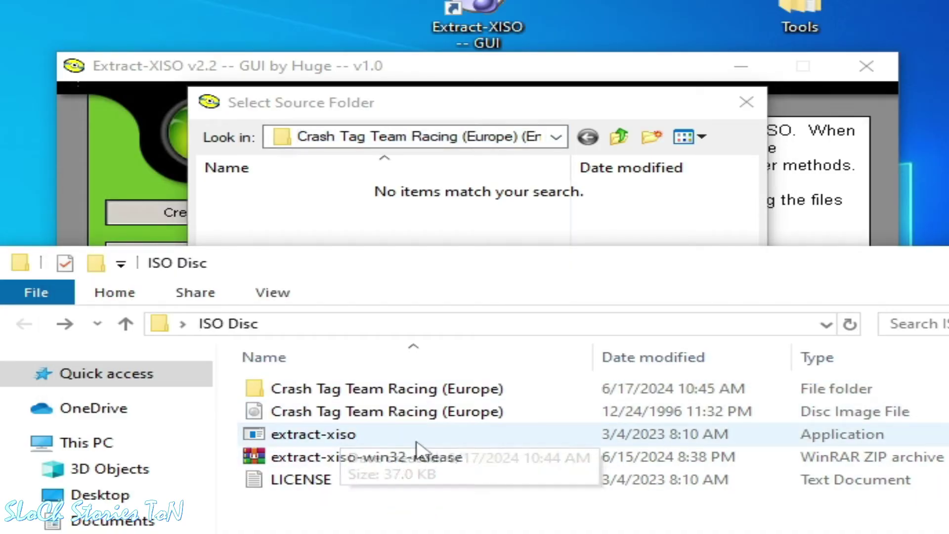
pyautogui.click(555, 138)
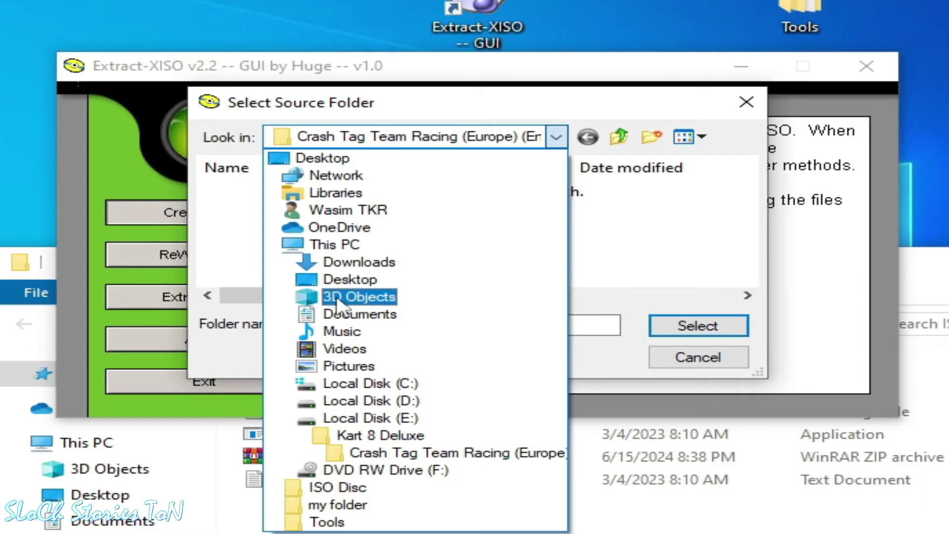
pyautogui.click(347, 280)
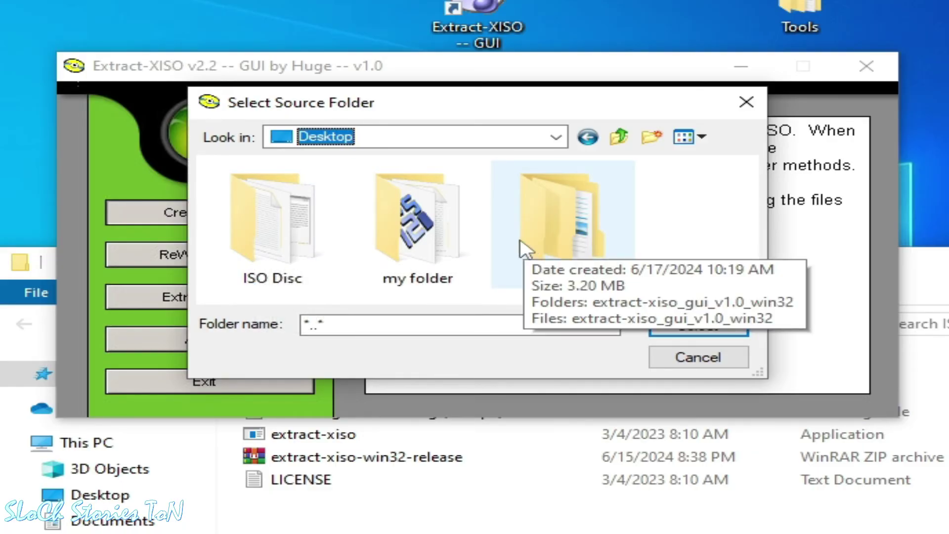
# Step: Choose the Crash Tag Team Racing (Europe) folder inside ISO Disc as the XISO source
pyautogui.doubleClick(275, 242)
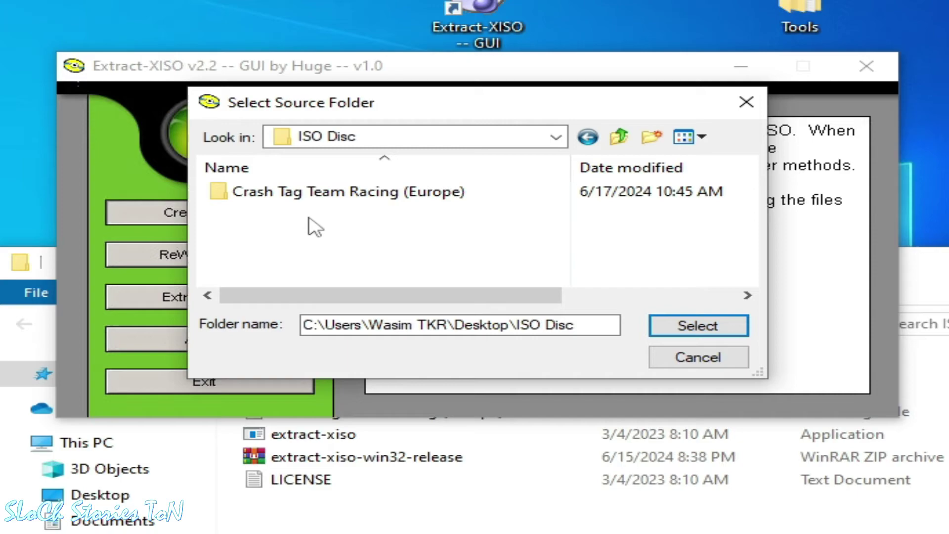
pyautogui.doubleClick(396, 192)
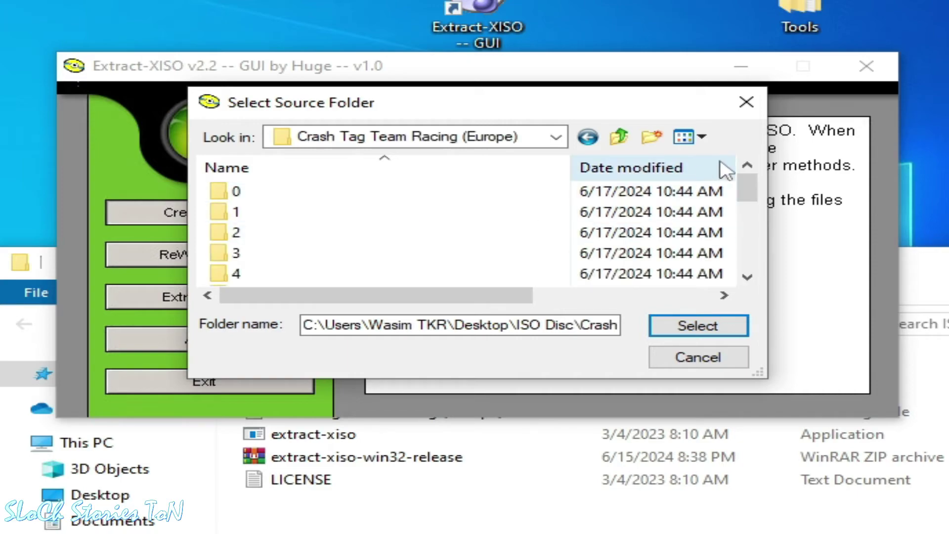
pyautogui.moveTo(746, 195)
pyautogui.mouseDown()
pyautogui.moveTo(746, 229)
pyautogui.moveTo(752, 184)
pyautogui.mouseUp()
pyautogui.click(587, 137)
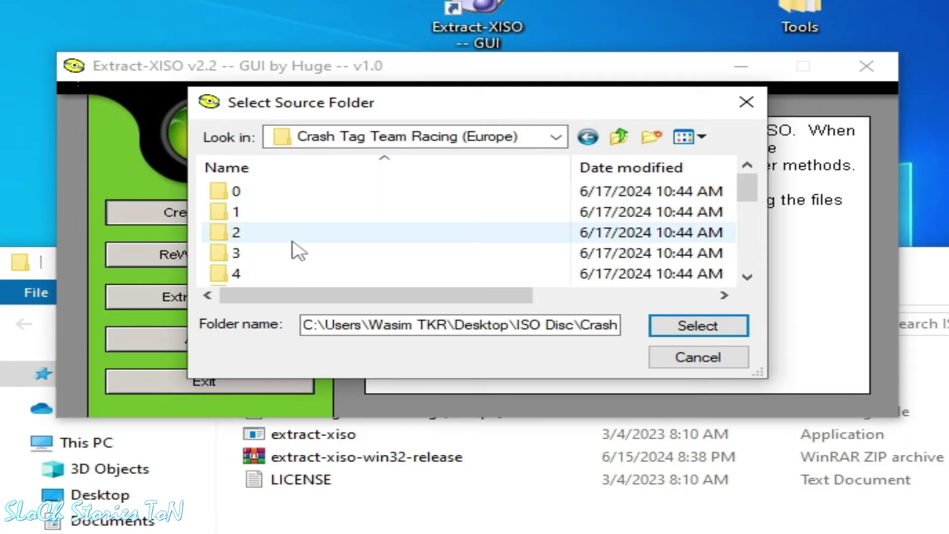
pyautogui.click(588, 136)
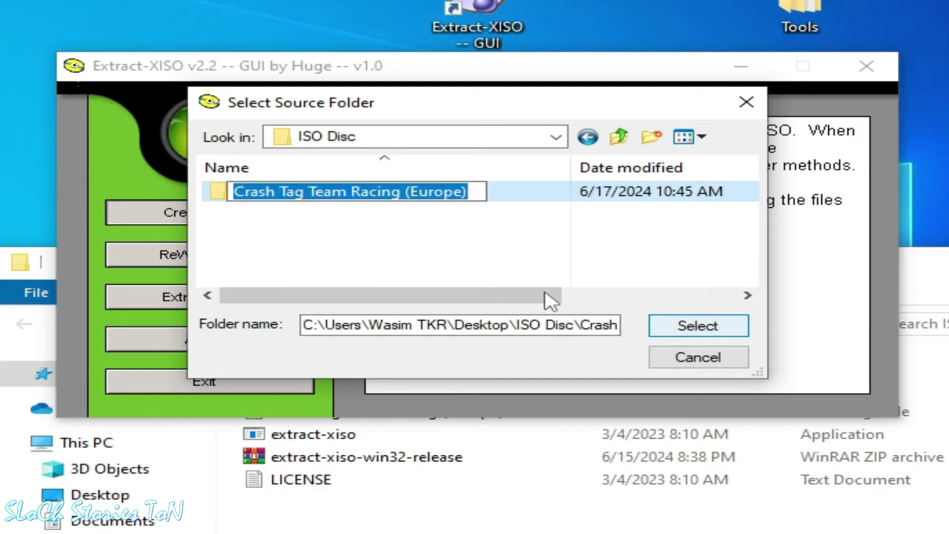
pyautogui.click(408, 222)
pyautogui.click(395, 197)
pyautogui.click(682, 325)
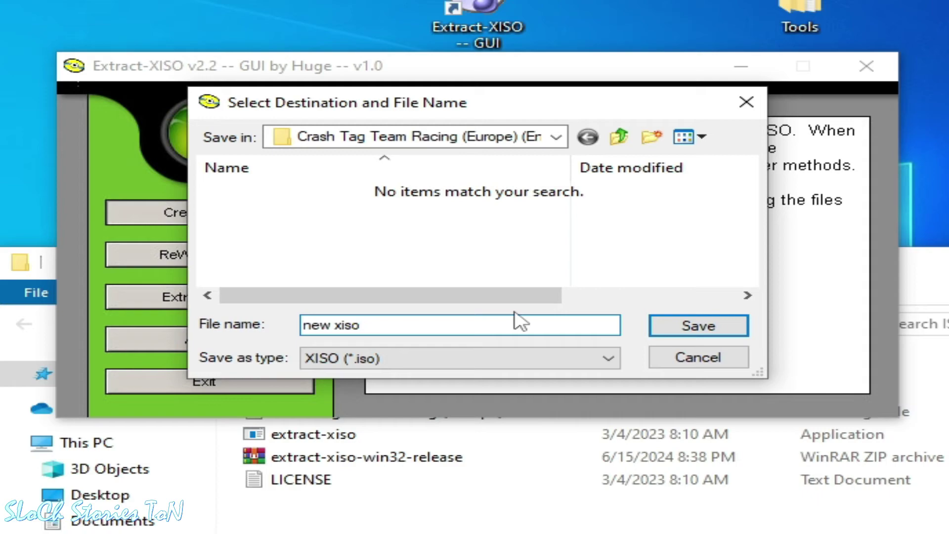
# Step: Save the optimized XISO as 'new xiso' and acknowledge the XISO Creation Complete message
pyautogui.click(682, 327)
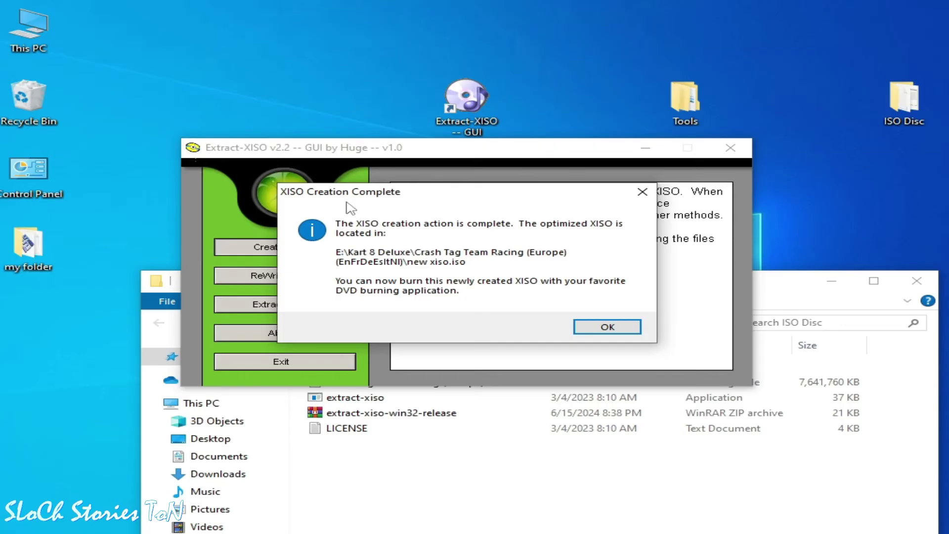
pyautogui.click(608, 327)
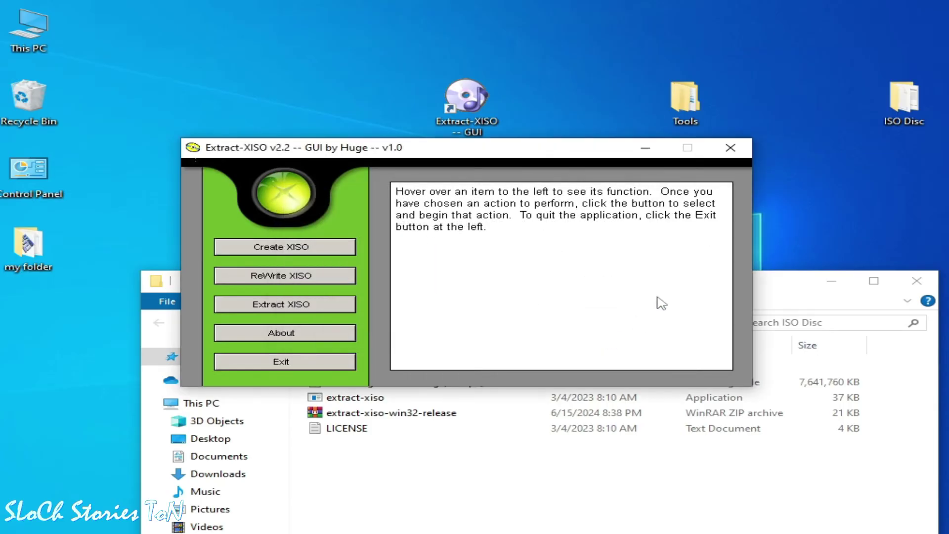
# Step: Close Extract-XISO GUI and look through the ISO Disc, Crash Tag Team Racing and Tools folders
pyautogui.click(731, 147)
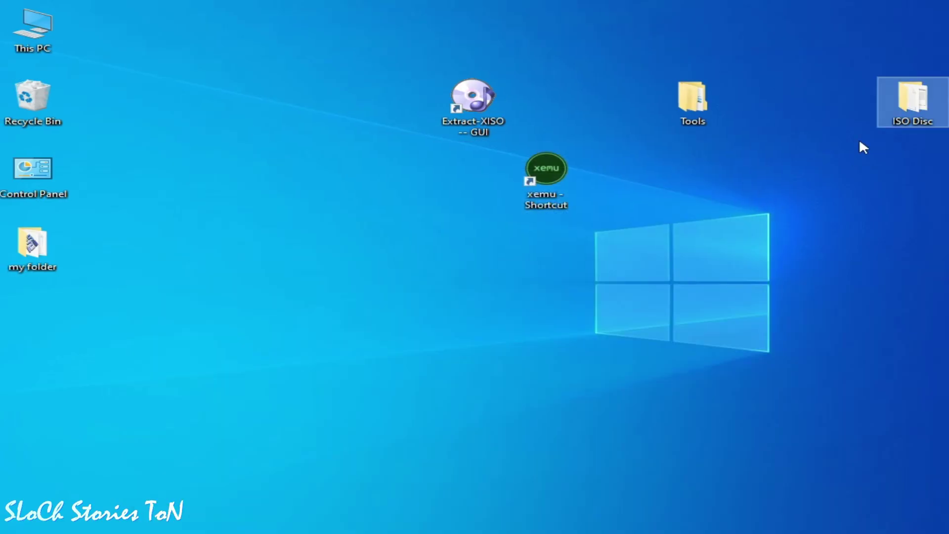
pyautogui.doubleClick(913, 99)
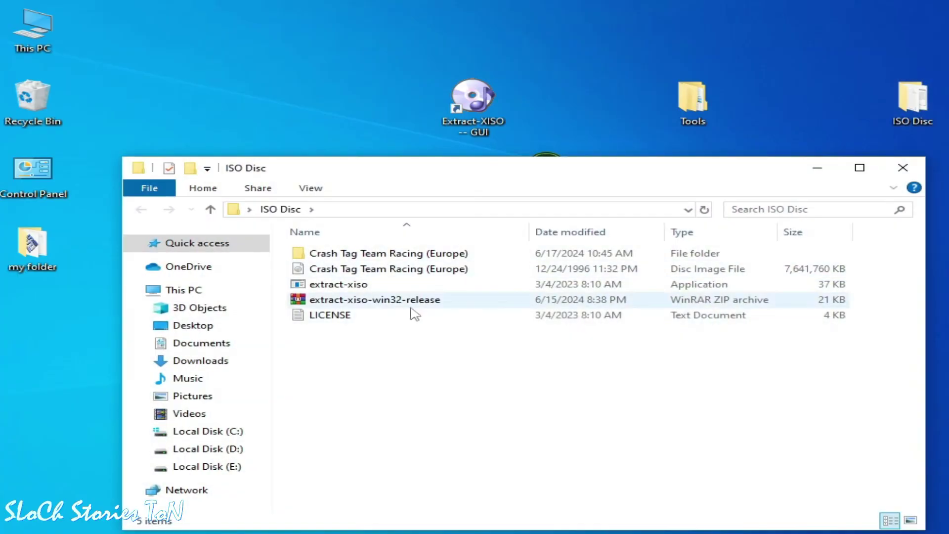
pyautogui.doubleClick(411, 253)
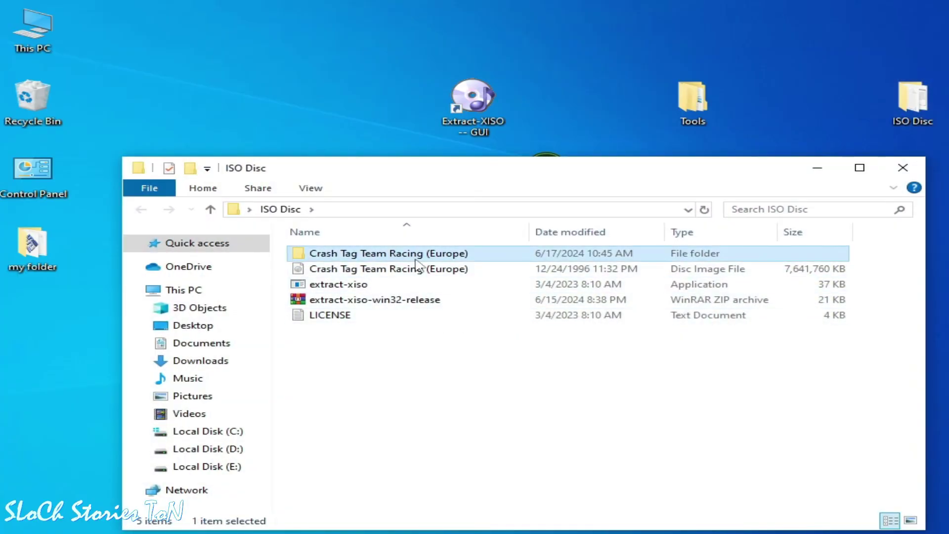
pyautogui.click(904, 171)
pyautogui.doubleClick(692, 101)
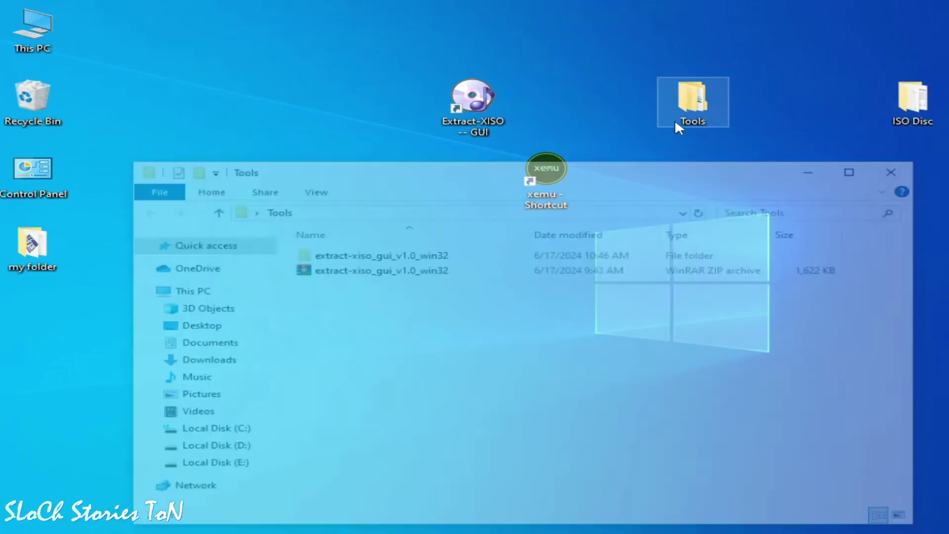
pyautogui.click(908, 167)
# Step: Relaunch Extract-XISO GUI and start a Create XISO from the Crash Tag Team Racing (Europe) folder named new xiso
pyautogui.doubleClick(459, 114)
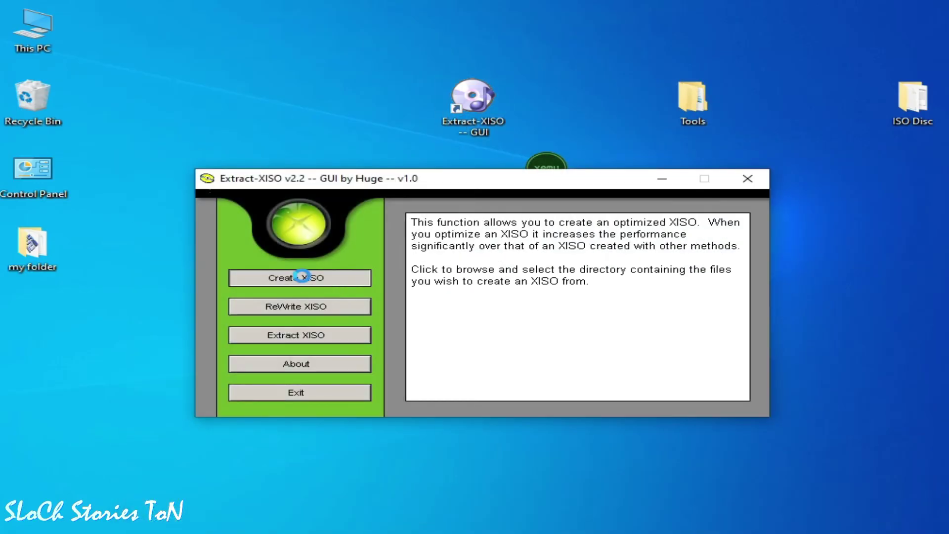
pyautogui.click(301, 277)
pyautogui.click(536, 227)
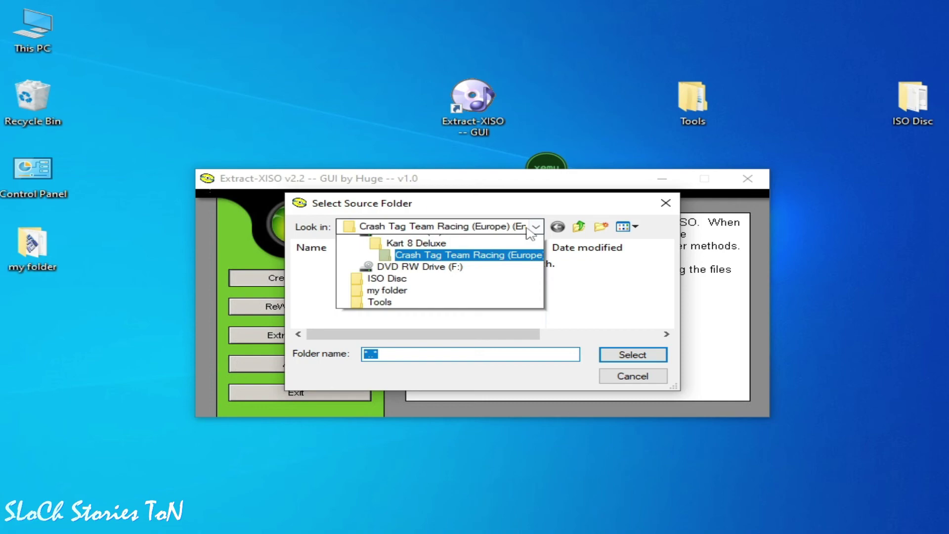
pyautogui.click(395, 324)
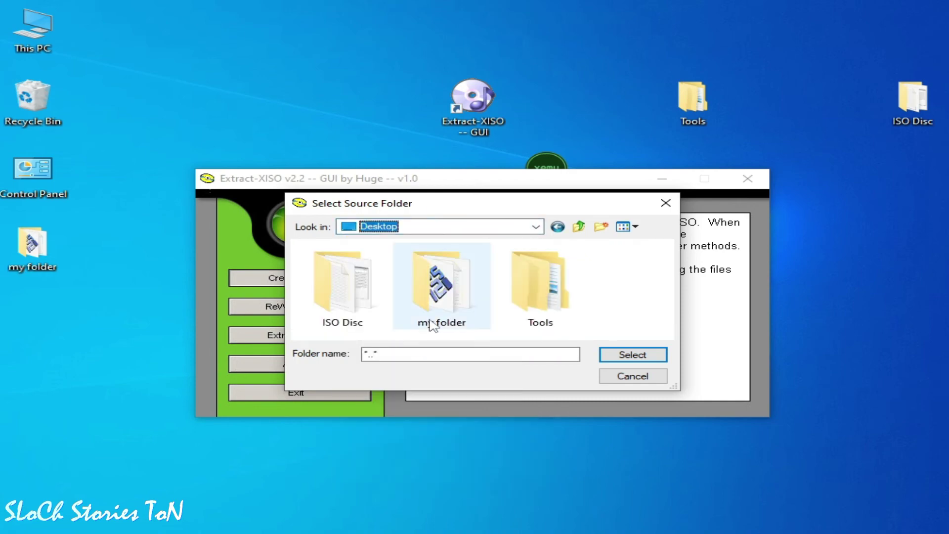
pyautogui.doubleClick(352, 284)
pyautogui.click(393, 264)
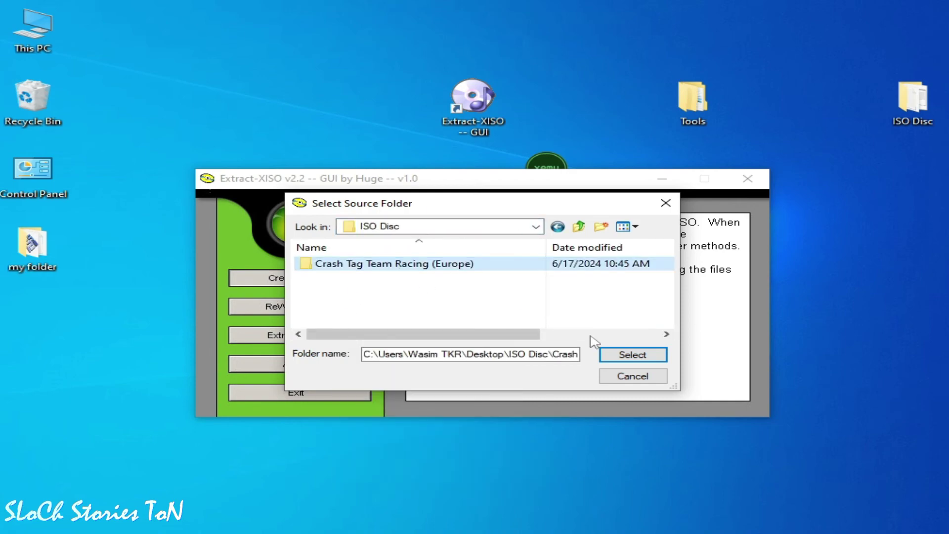
pyautogui.click(627, 354)
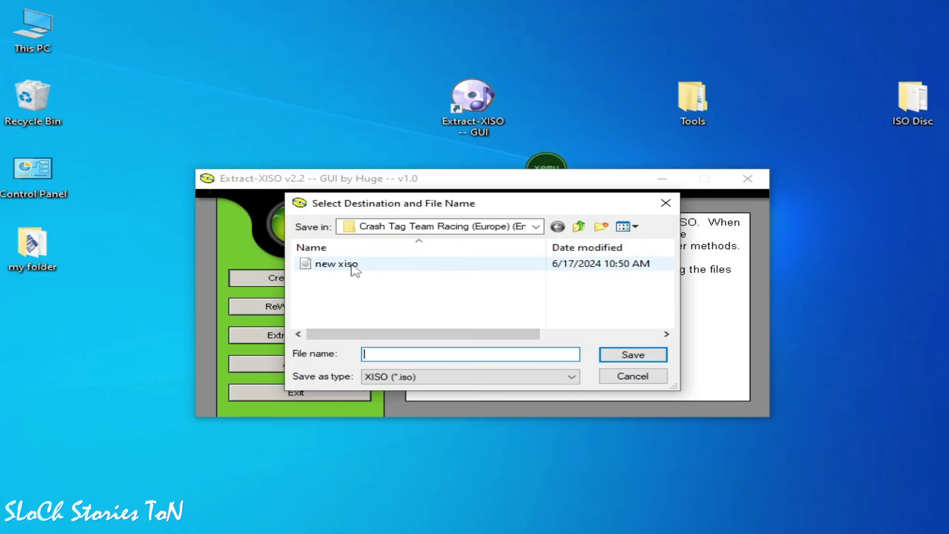
pyautogui.click(334, 267)
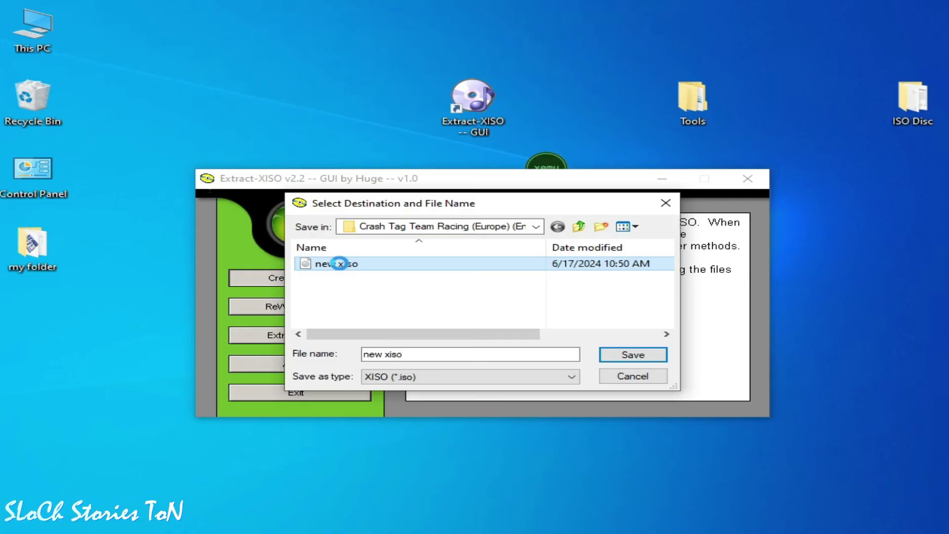
# Step: Cut the existing new xiso image from the game folder and paste it into ISO Disc
pyautogui.rightClick(344, 270)
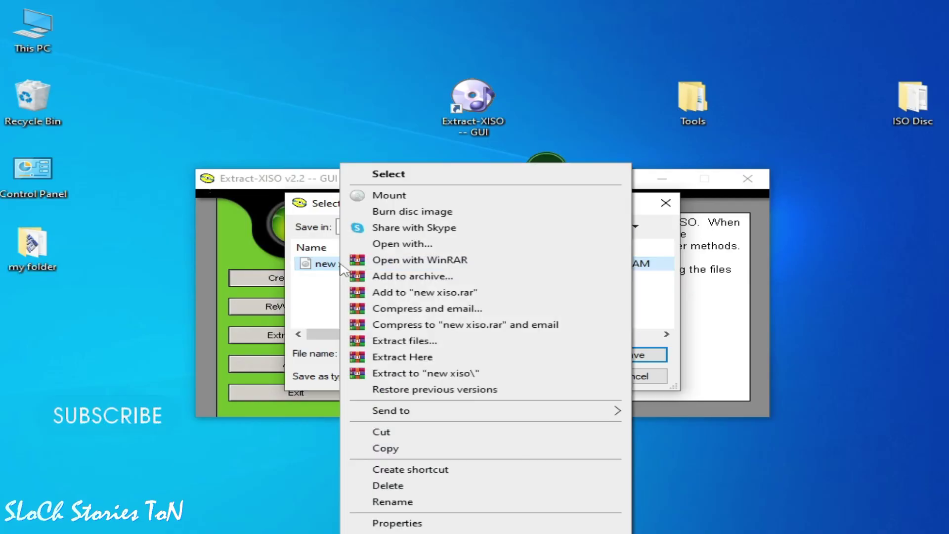
pyautogui.click(383, 435)
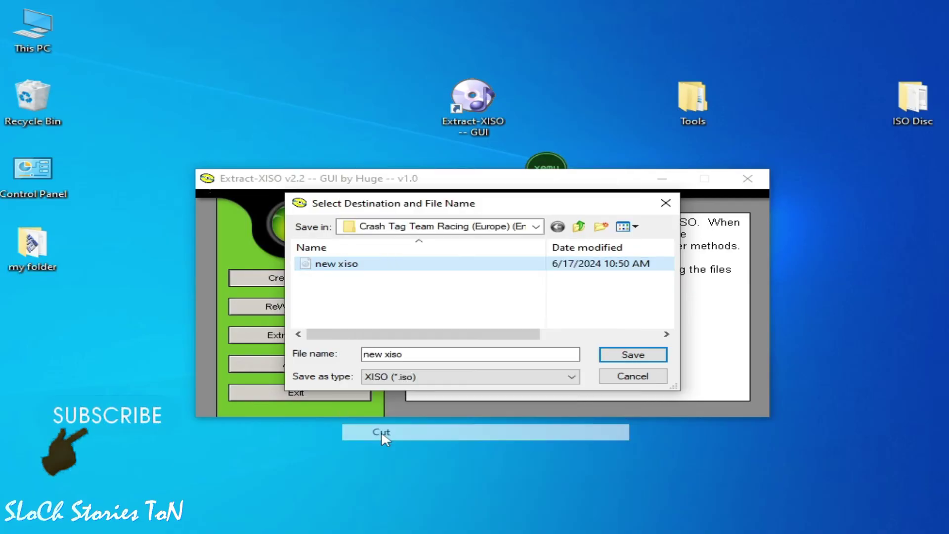
pyautogui.click(891, 110)
pyautogui.doubleClick(890, 106)
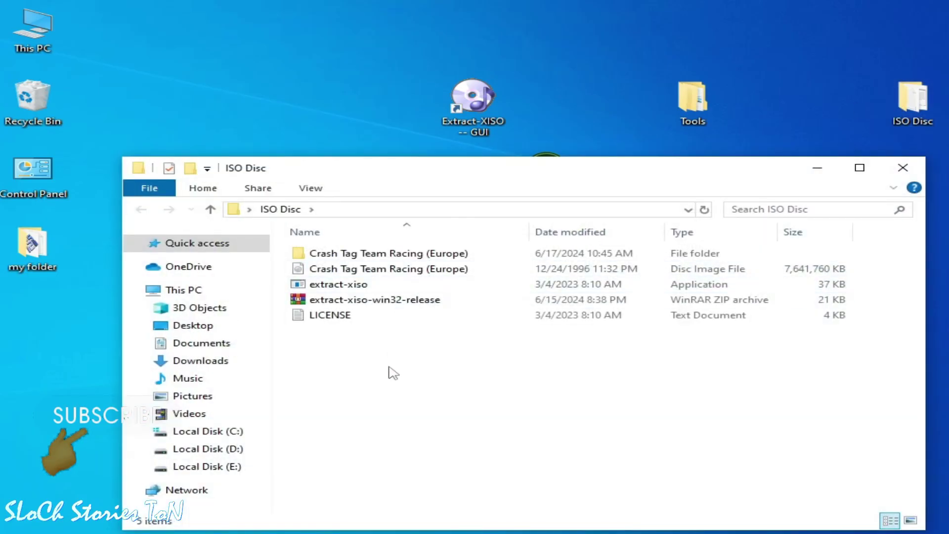
pyautogui.rightClick(389, 366)
pyautogui.click(452, 258)
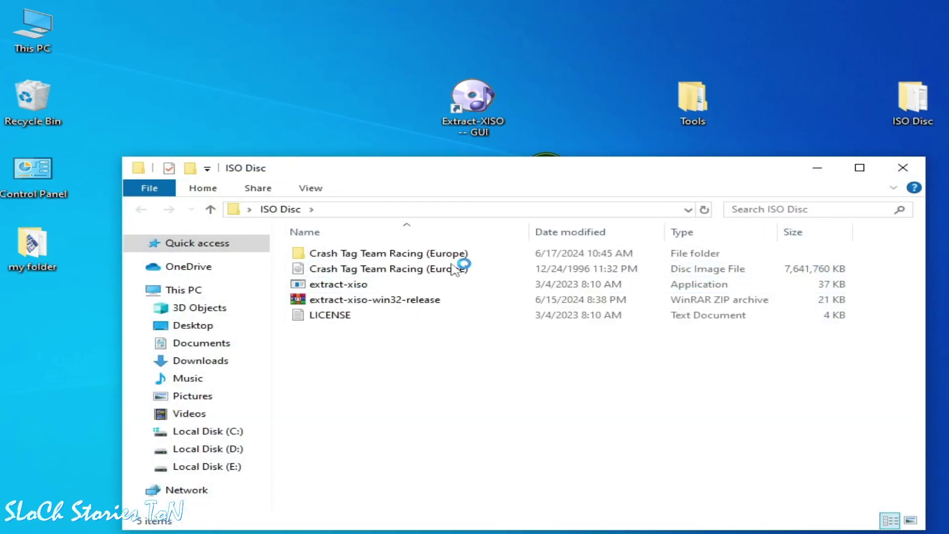
# Step: Confirm the pending save, dismiss the XISO Not Created error, and close Extract-XISO GUI
pyautogui.hotkey('alt', 'Tab')
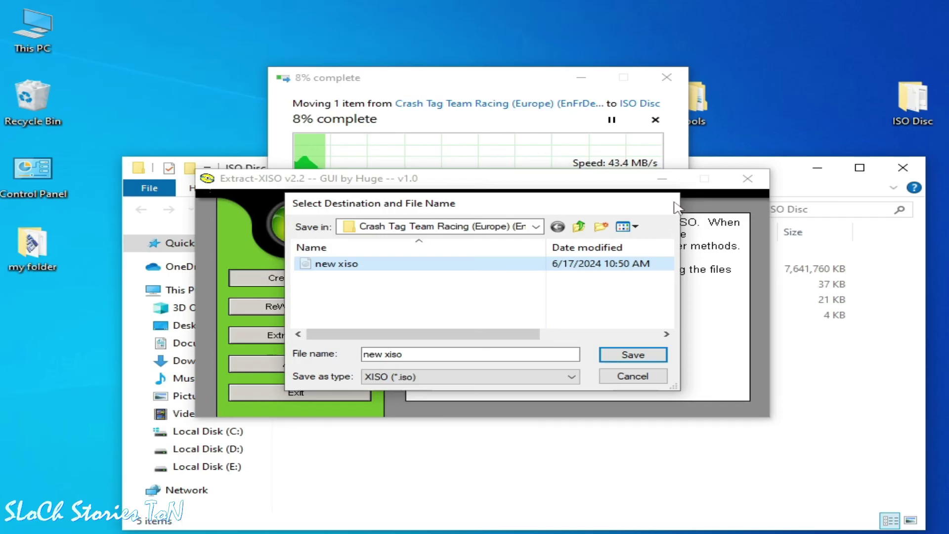
pyautogui.press('Return')
pyautogui.click(541, 332)
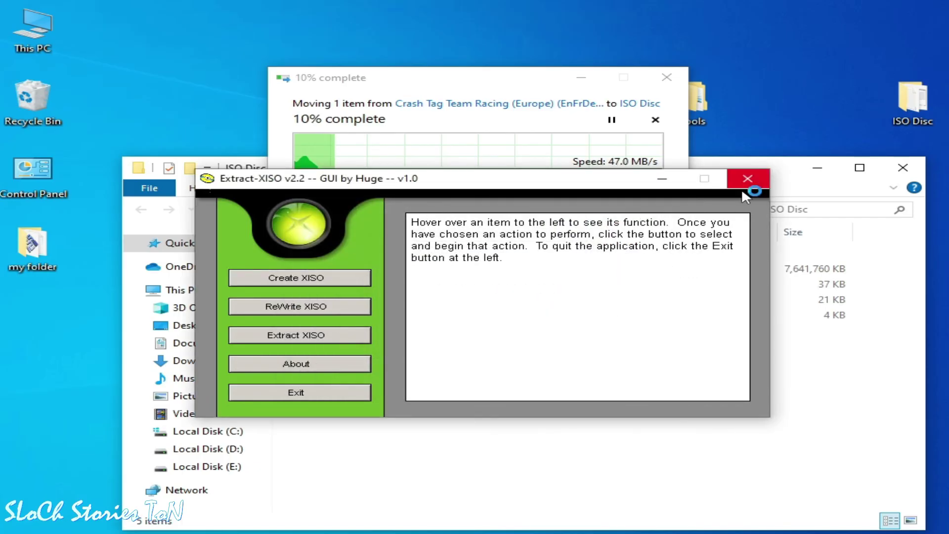
pyautogui.click(746, 178)
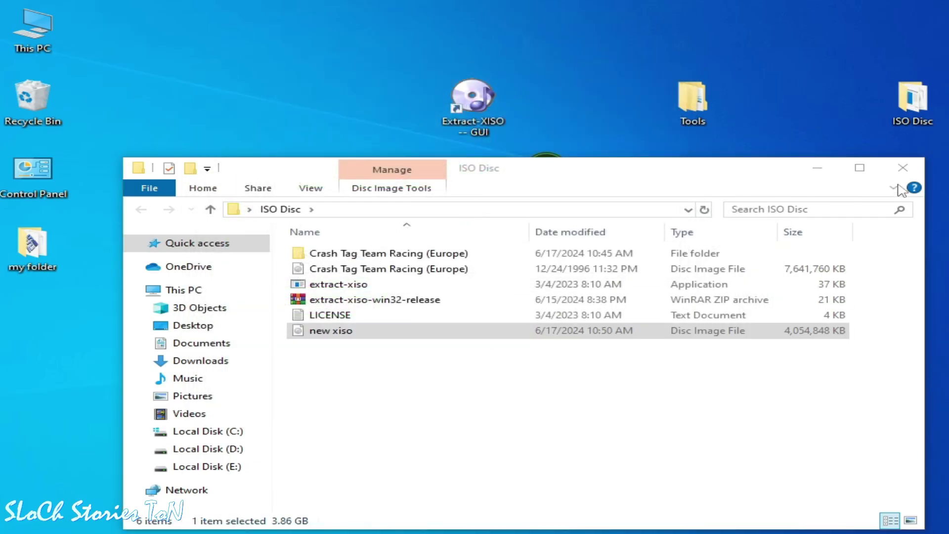
# Step: Reopen the ISO Disc folder showing new xiso and launch xemu from its desktop shortcut
pyautogui.click(903, 168)
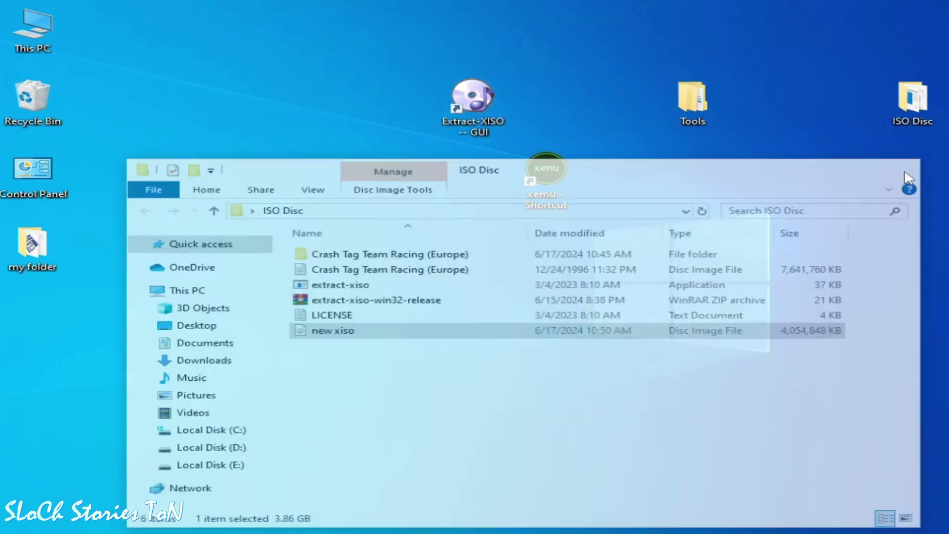
pyautogui.doubleClick(911, 120)
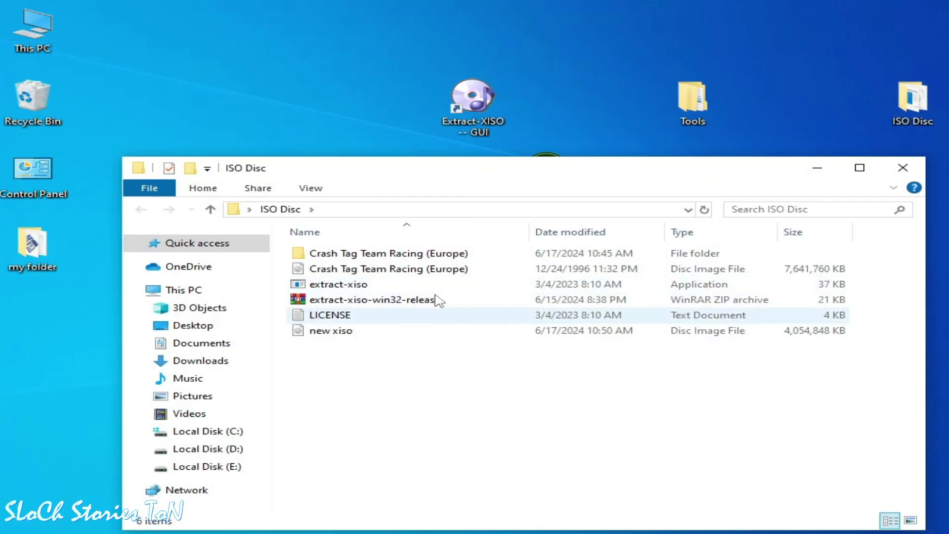
pyautogui.moveTo(439, 173); pyautogui.dragTo(437, 146)
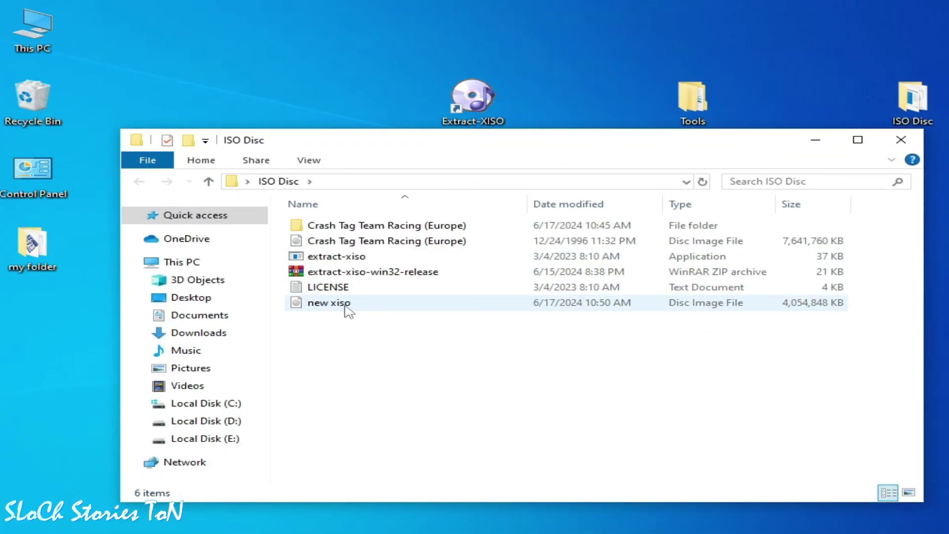
pyautogui.moveTo(557, 148); pyautogui.dragTo(578, 268)
pyautogui.click(549, 179)
pyautogui.rightClick(549, 179)
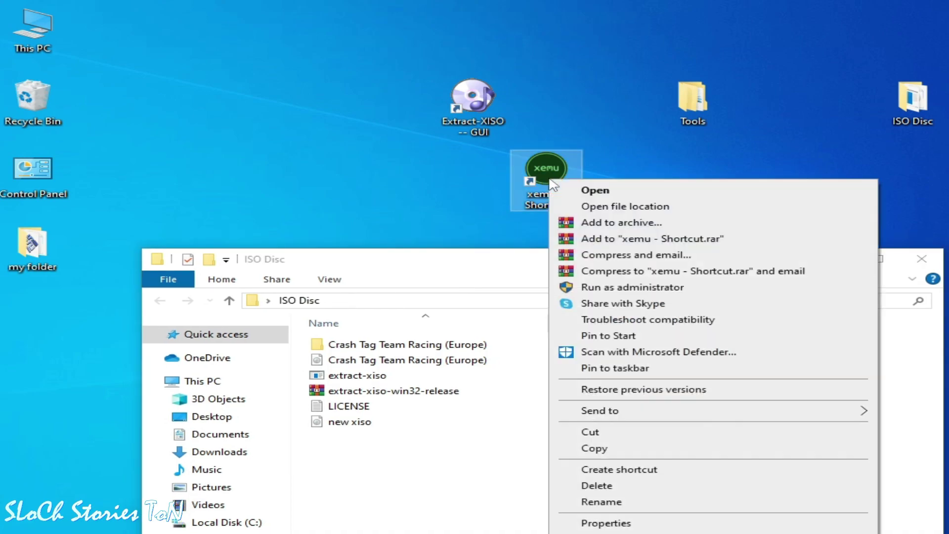
pyautogui.click(582, 185)
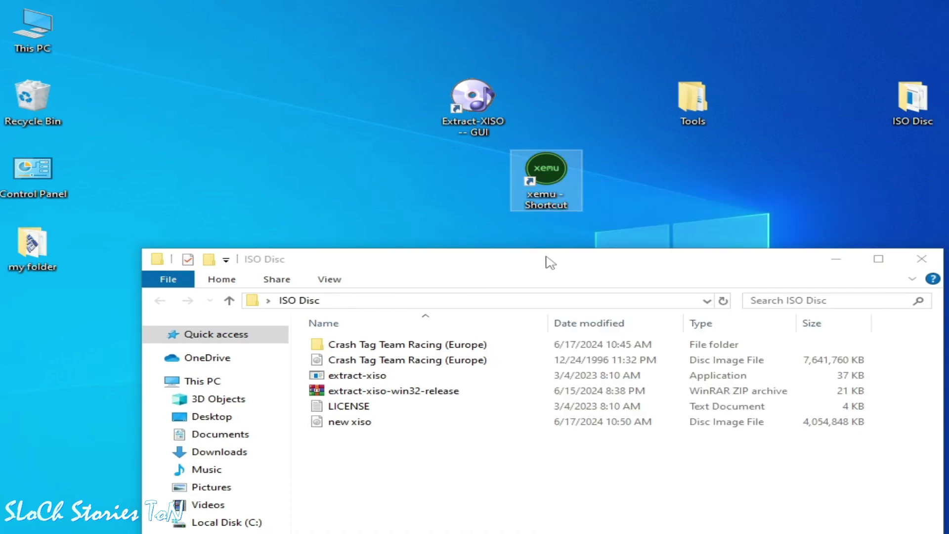
pyautogui.moveTo(547, 260); pyautogui.dragTo(546, 190)
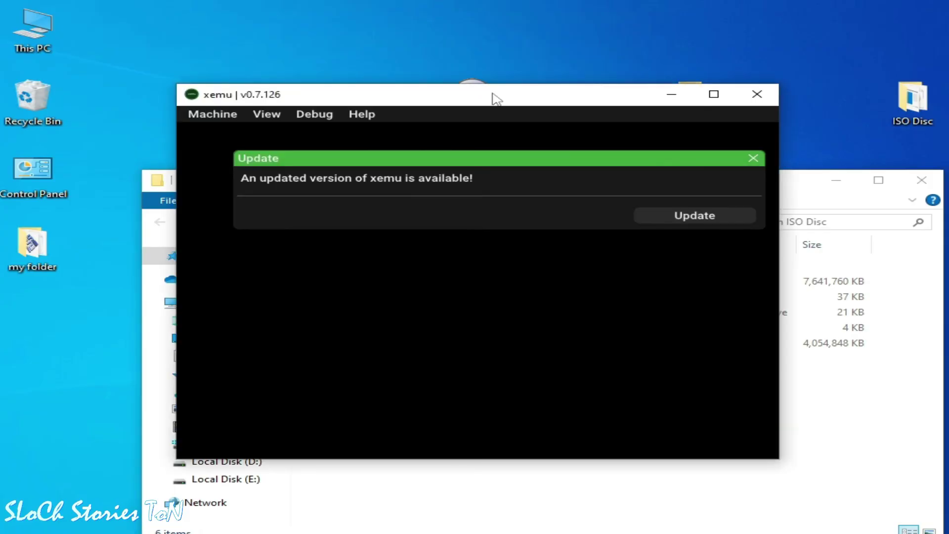
# Step: Dismiss the update notice, load ISO Disc\new xiso as the disc, and reset the console
pyautogui.click(752, 158)
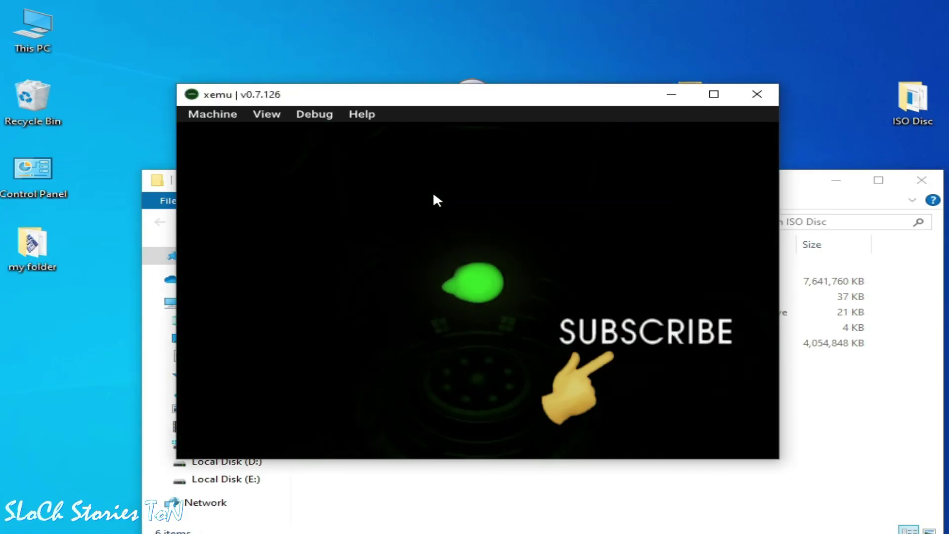
pyautogui.click(220, 116)
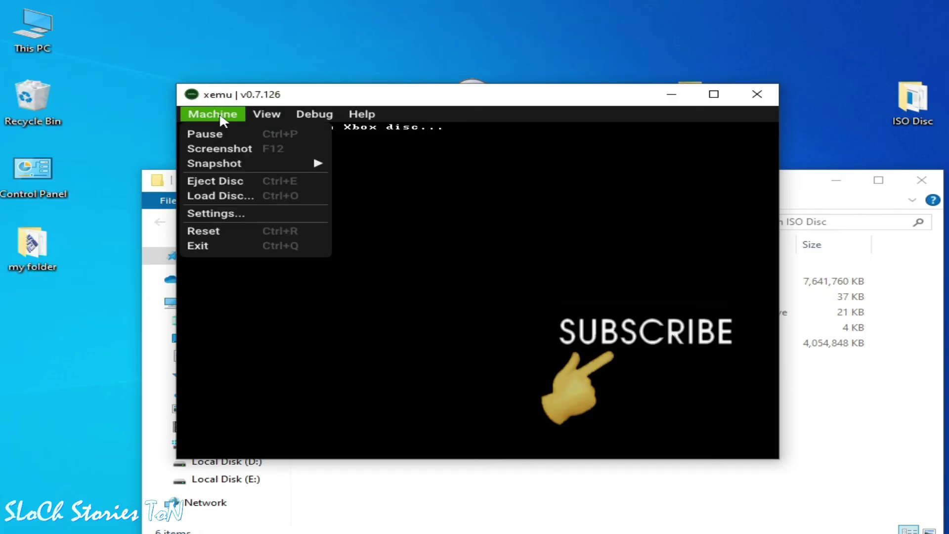
pyautogui.click(208, 196)
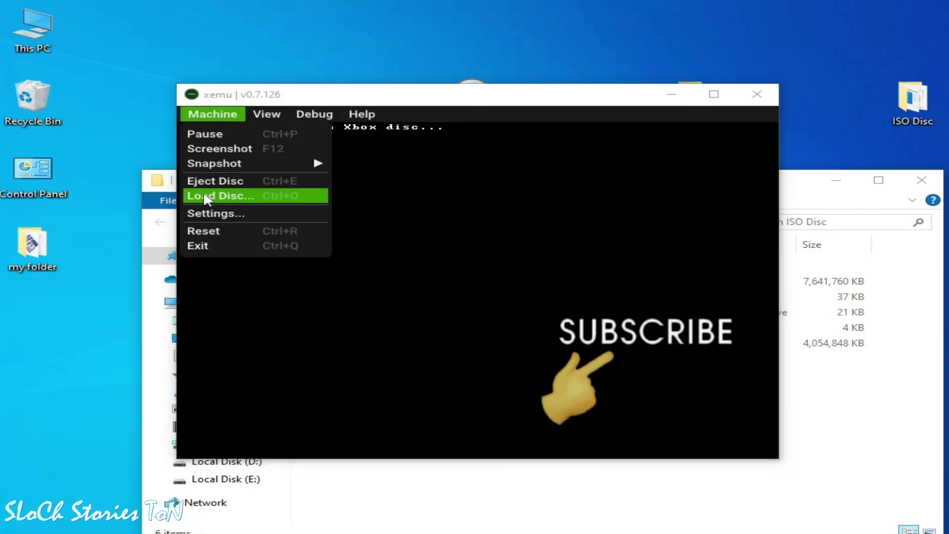
pyautogui.click(245, 304)
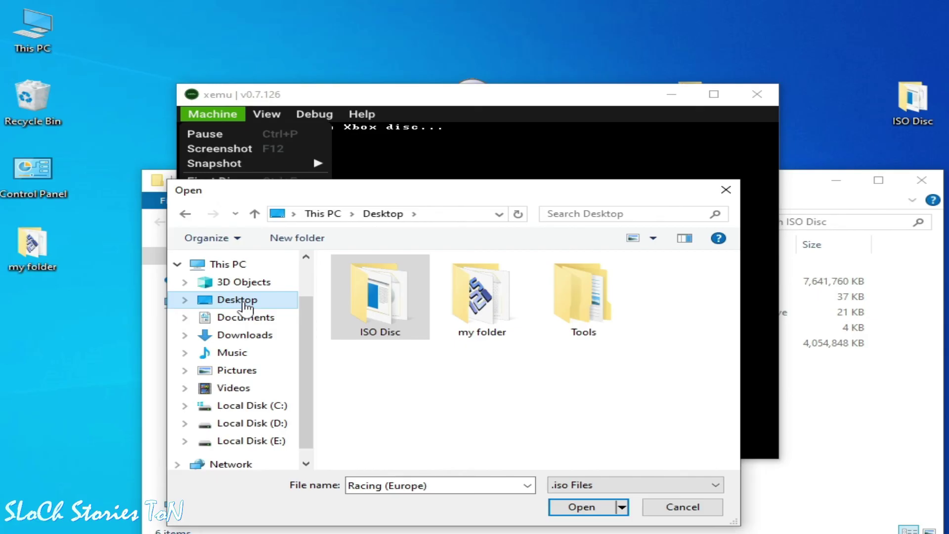
pyautogui.doubleClick(401, 310)
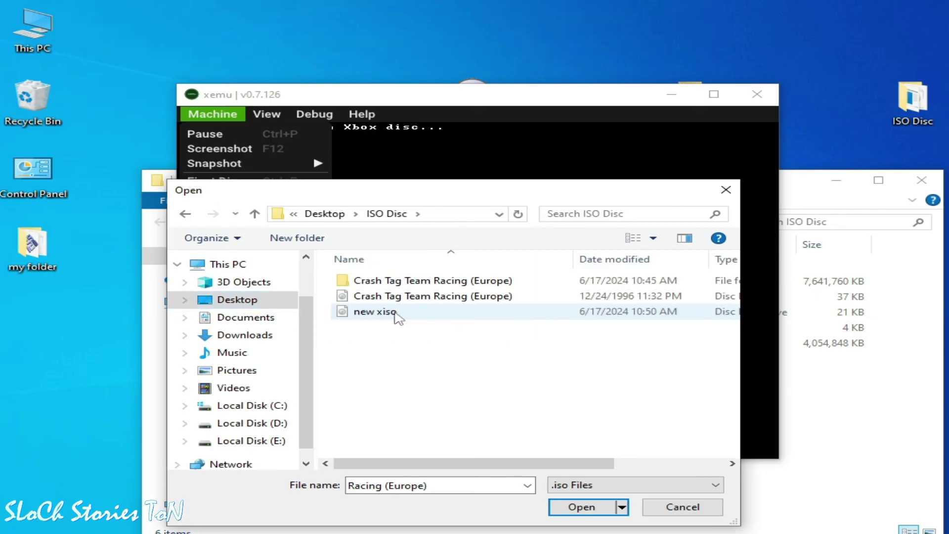
pyautogui.moveTo(441, 464); pyautogui.dragTo(319, 461)
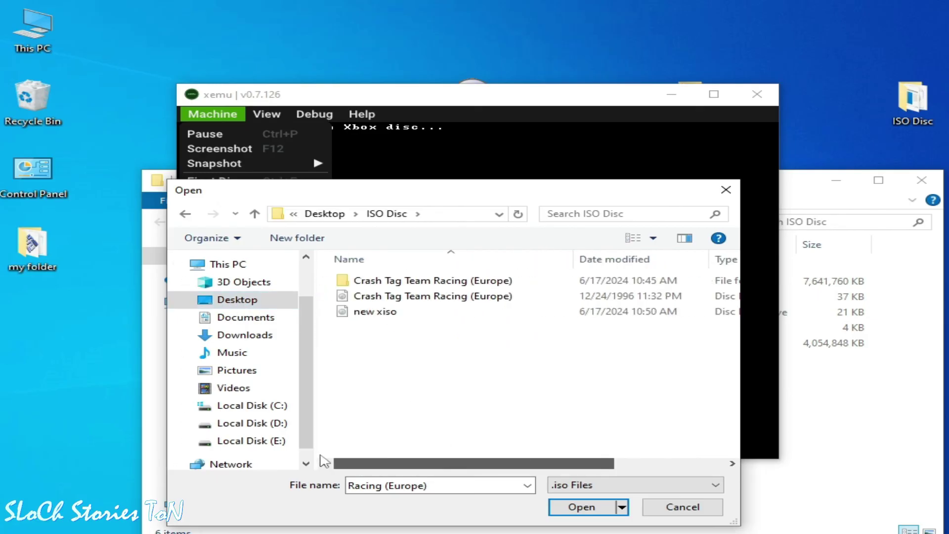
pyautogui.click(389, 315)
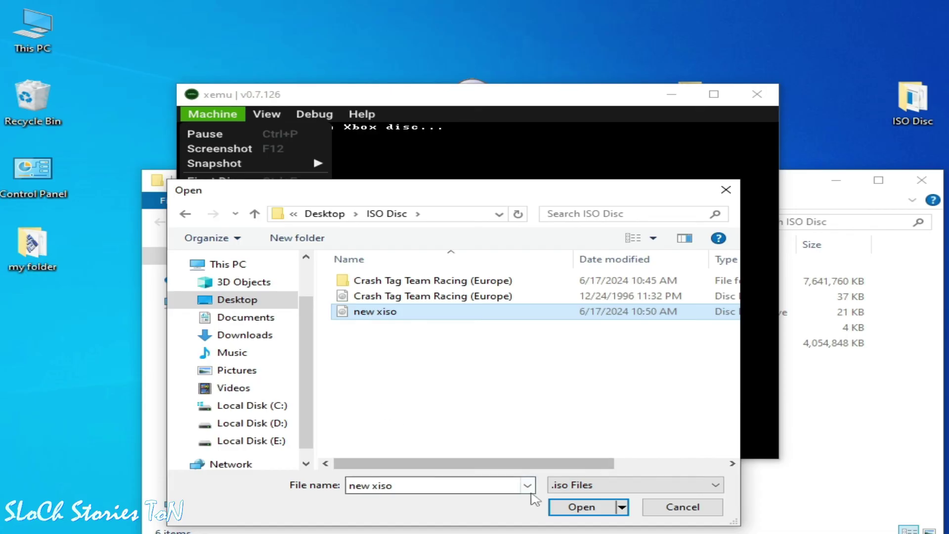
pyautogui.click(573, 507)
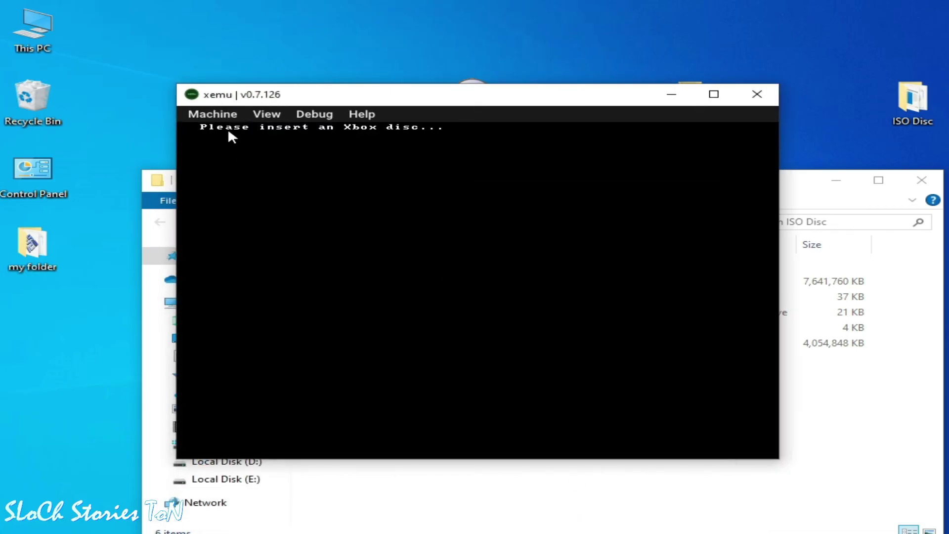
pyautogui.click(213, 114)
pyautogui.click(213, 230)
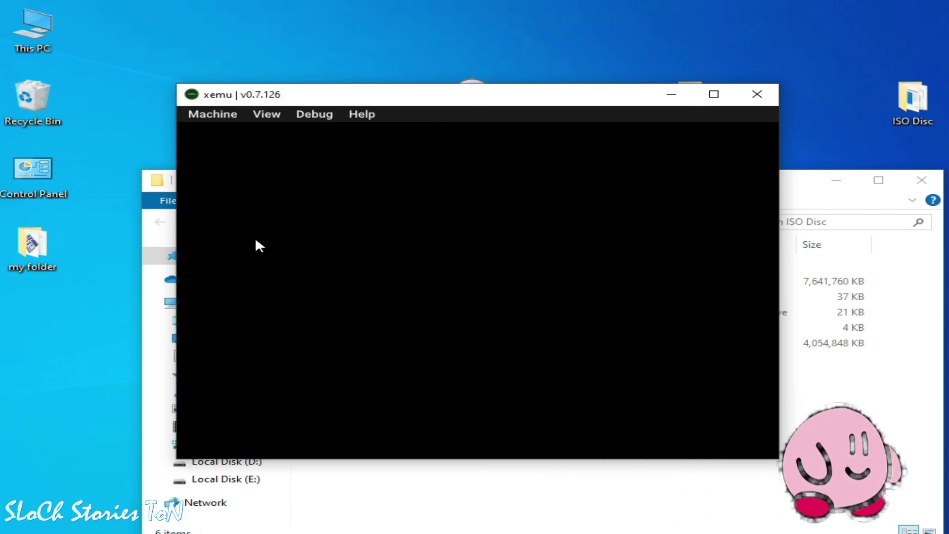